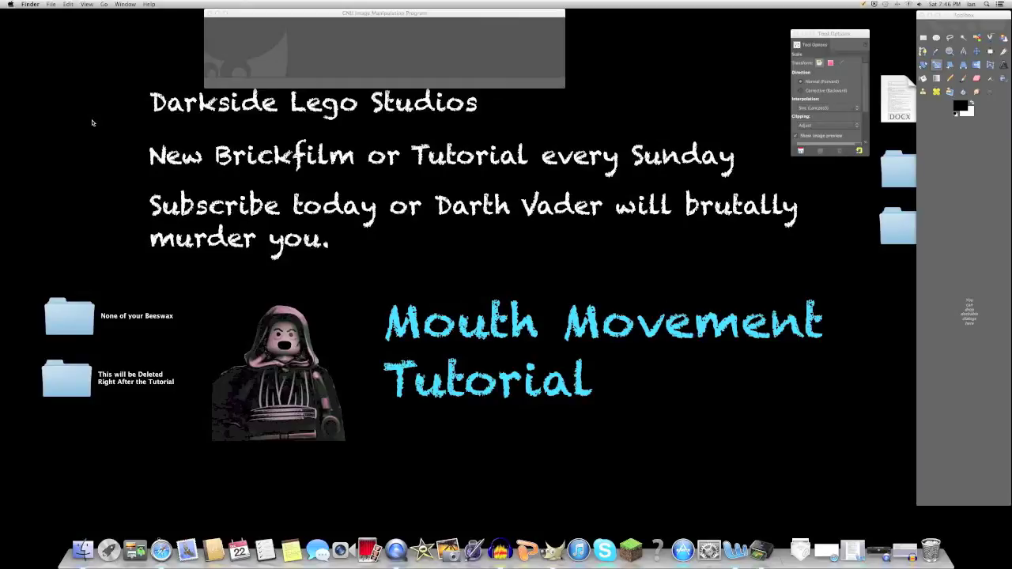
# Step: Make GIMP's empty main window the active program over the desktop
pyautogui.click(300, 16)
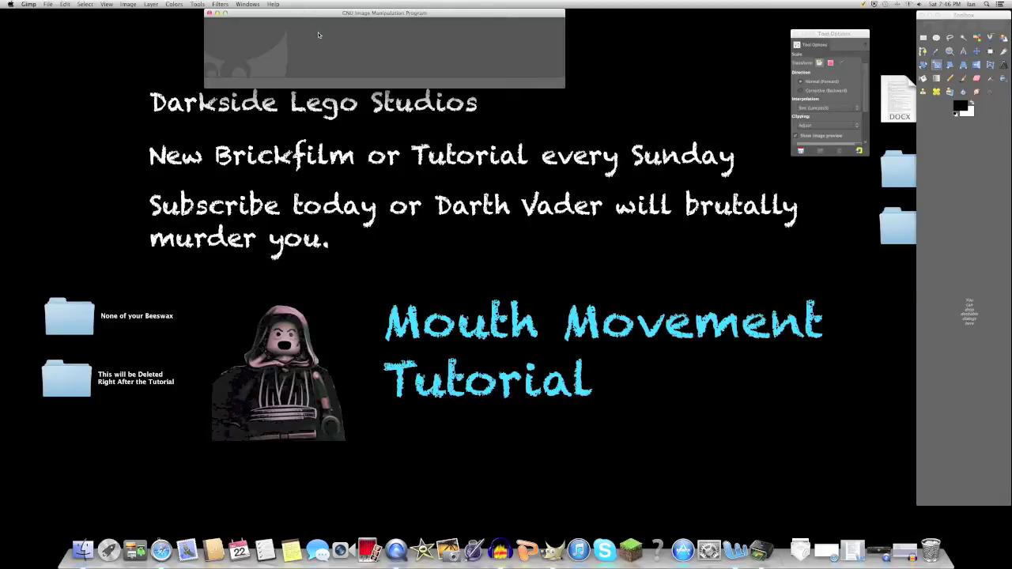
pyautogui.click(47, 4)
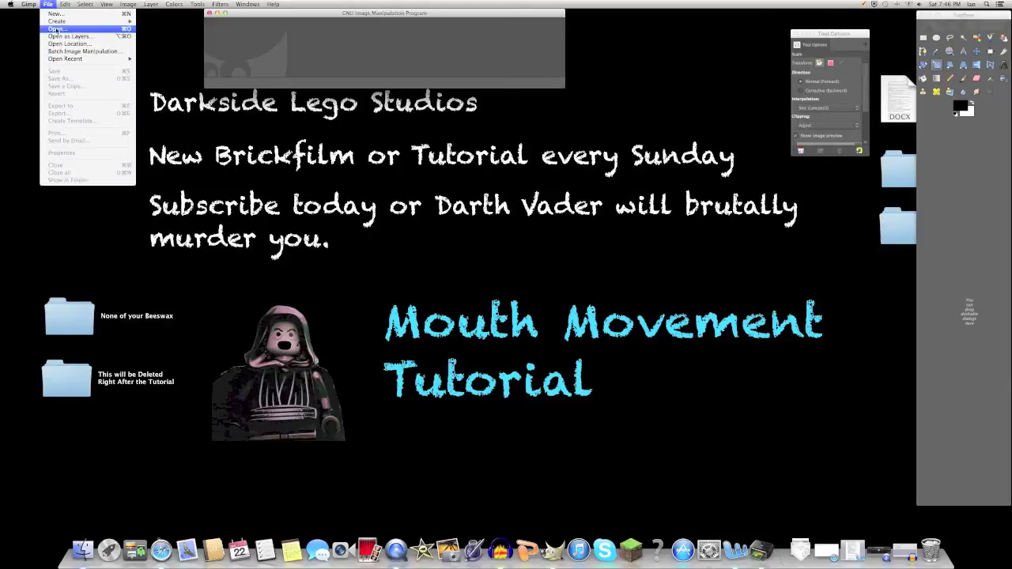
# Step: Open Awesomesauce.png and zoom the view in close on the minifigure's face
pyautogui.click(57, 29)
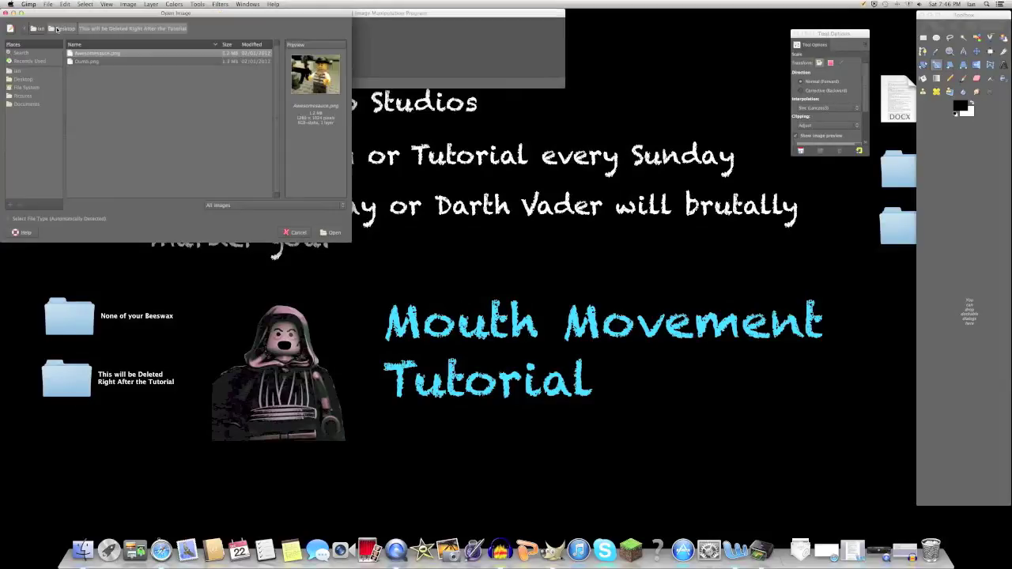
pyautogui.click(335, 232)
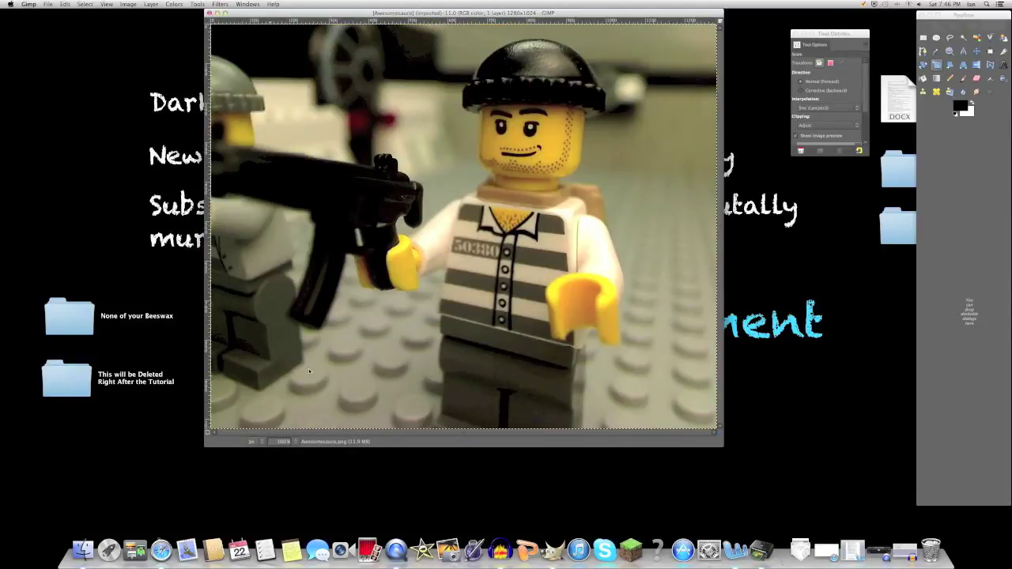
pyautogui.click(293, 445)
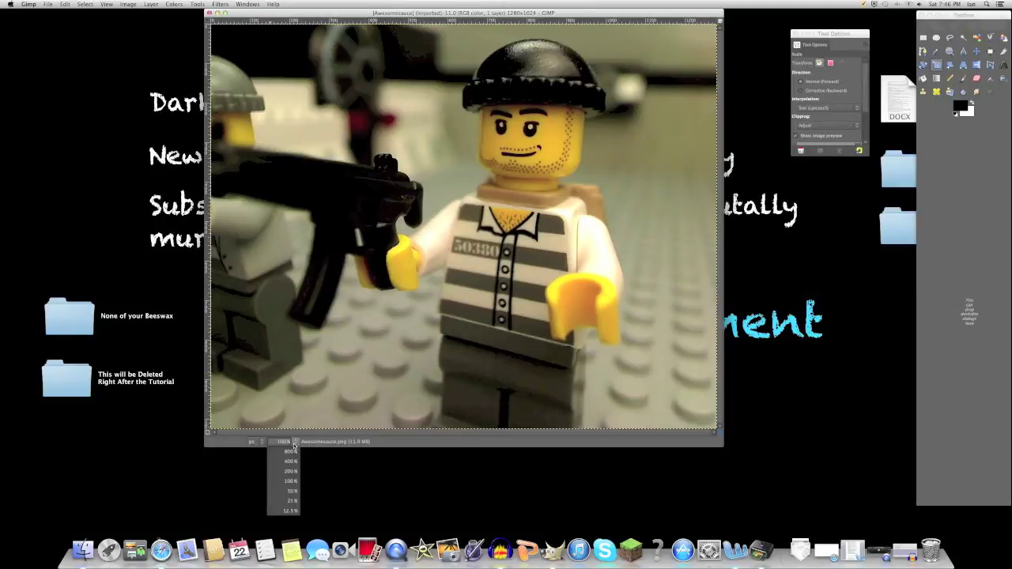
pyautogui.click(294, 462)
pyautogui.scroll(10, 439, 336)
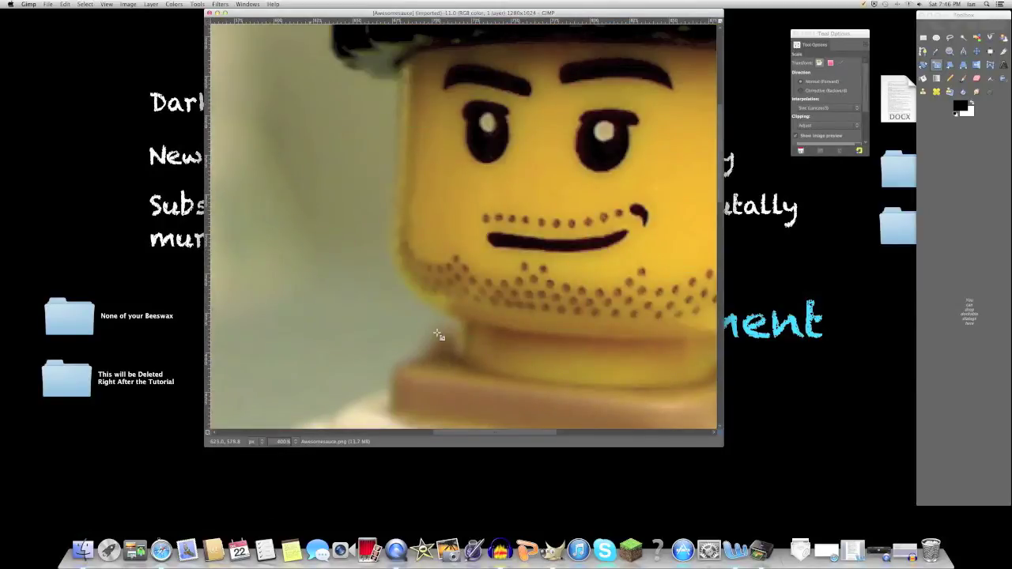
pyautogui.moveTo(467, 432); pyautogui.dragTo(498, 431)
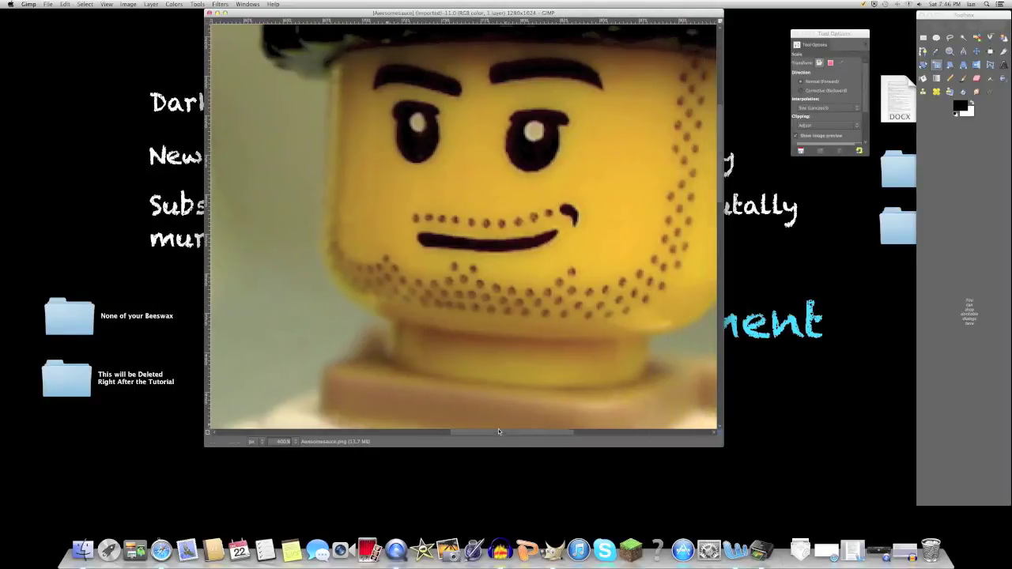
pyautogui.click(958, 77)
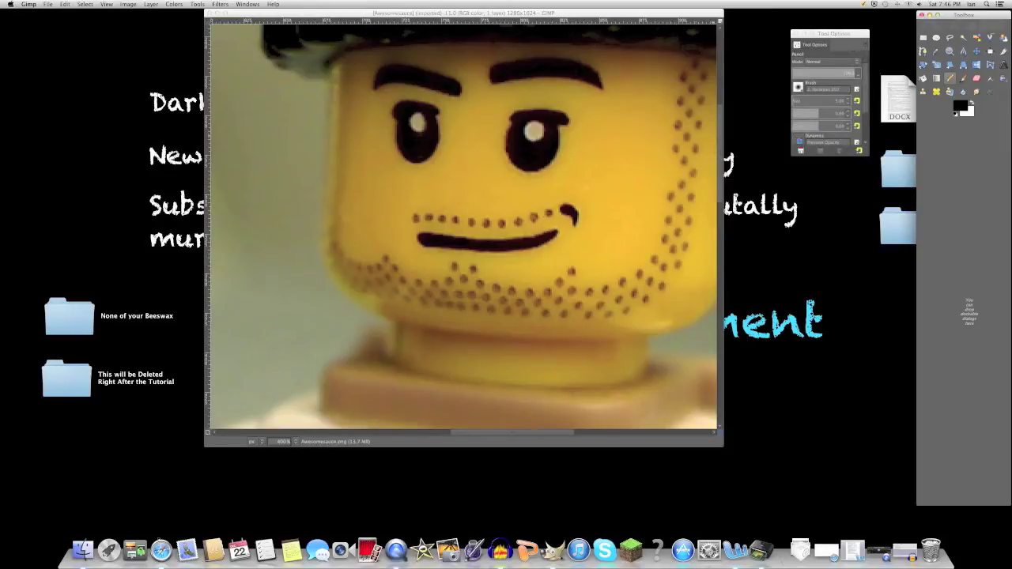
# Step: Set the Pencil size to 100 and paint over the smile to make a thick black mouth
pyautogui.click(843, 101)
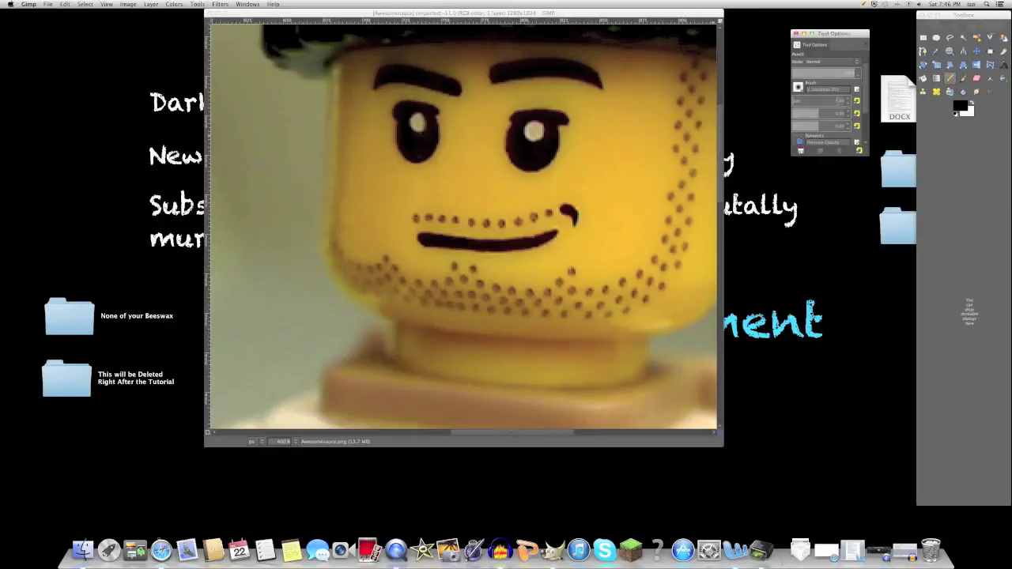
pyautogui.write('100')
pyautogui.moveTo(553, 233)
pyautogui.mouseDown()
pyautogui.moveTo(417, 238)
pyautogui.moveTo(511, 253)
pyautogui.moveTo(550, 234)
pyautogui.moveTo(500, 248)
pyautogui.moveTo(419, 238)
pyautogui.mouseUp()
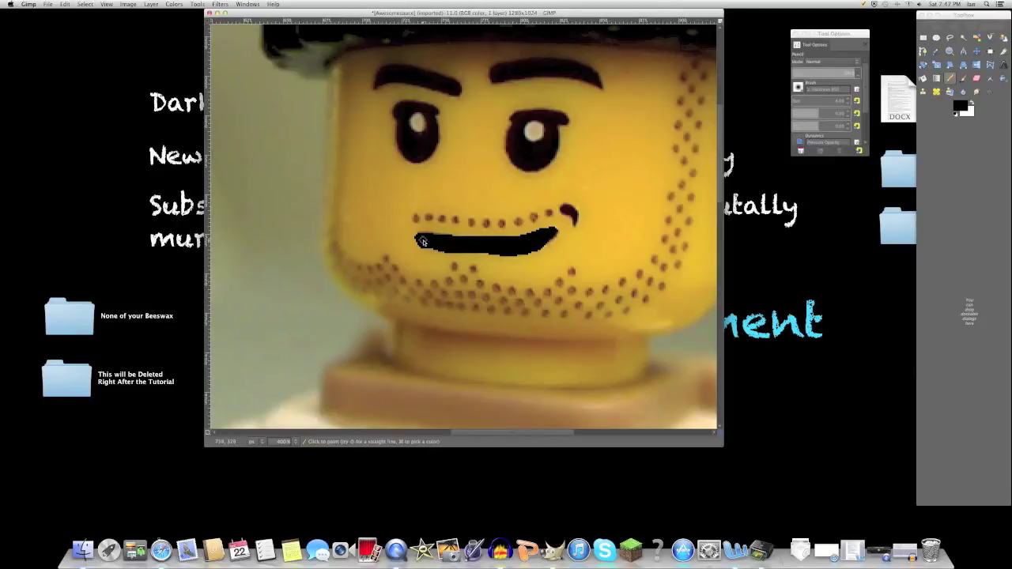
# Step: Export the image as Awesomesauce2.png with default PNG settings, then thicken the mouth's lower edge
pyautogui.click(47, 5)
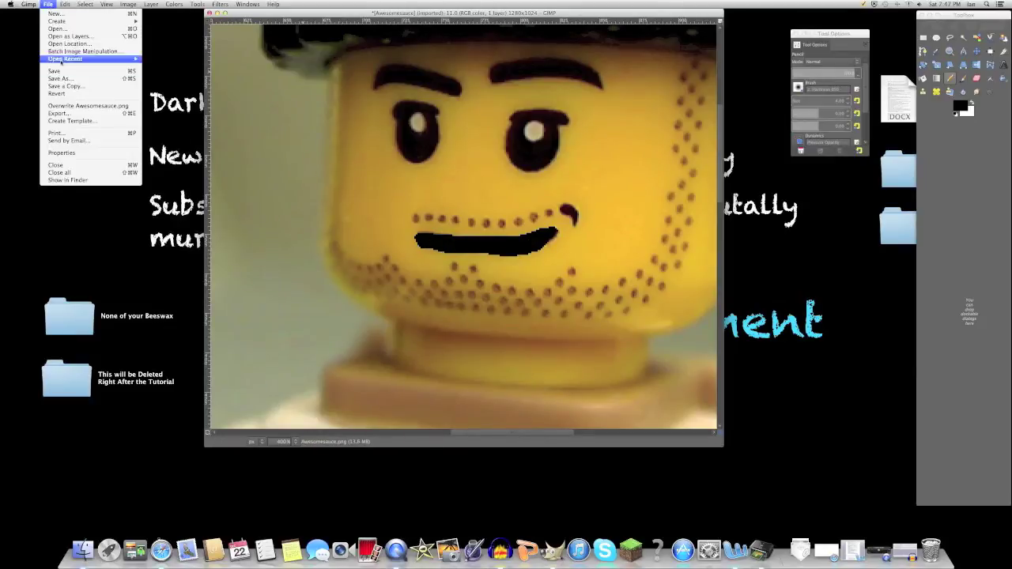
pyautogui.click(79, 106)
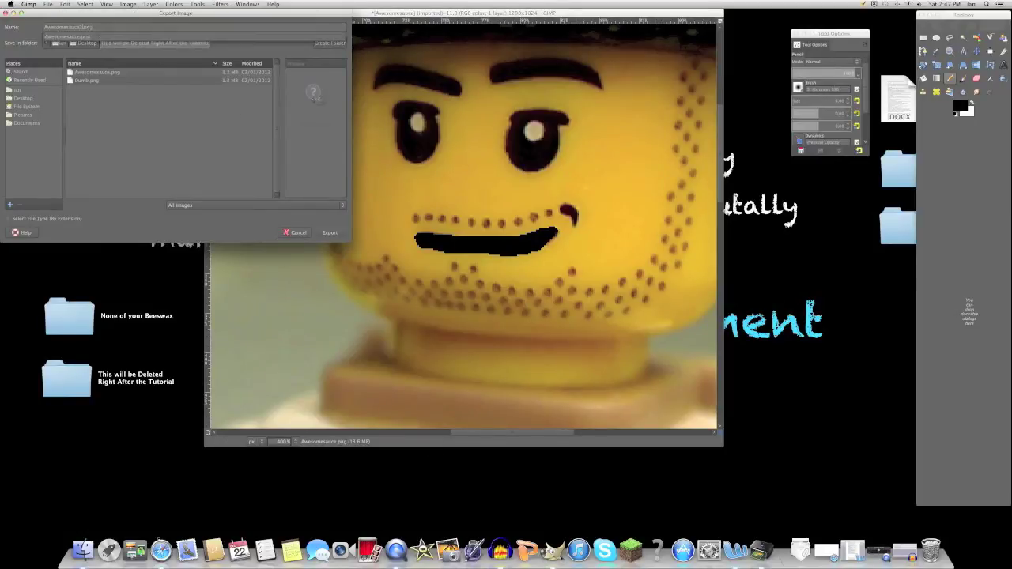
pyautogui.click(329, 234)
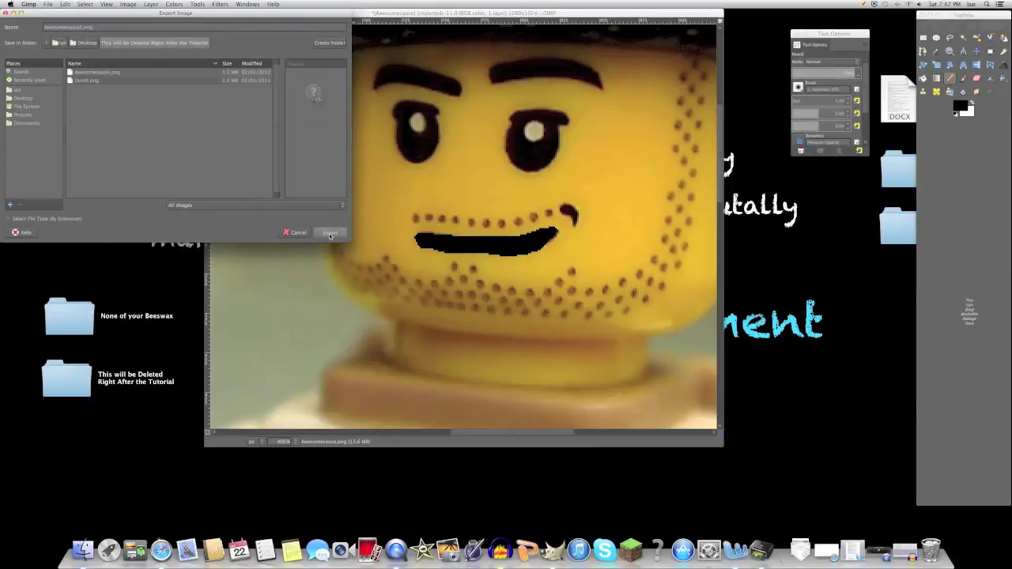
pyautogui.click(329, 234)
pyautogui.click(544, 345)
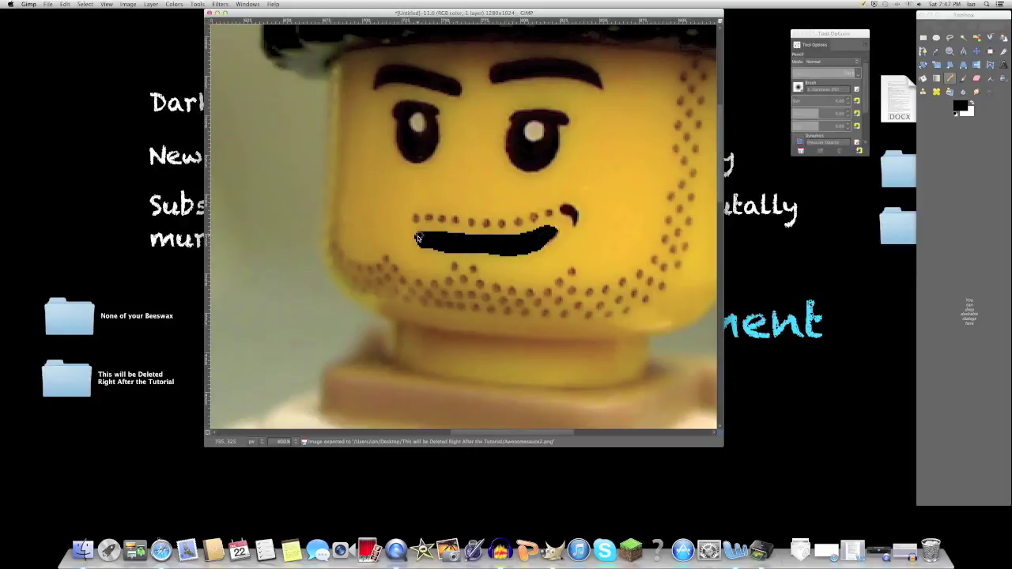
pyautogui.moveTo(418, 239)
pyautogui.mouseDown()
pyautogui.moveTo(451, 253)
pyautogui.moveTo(525, 254)
pyautogui.moveTo(555, 237)
pyautogui.moveTo(544, 231)
pyautogui.mouseUp()
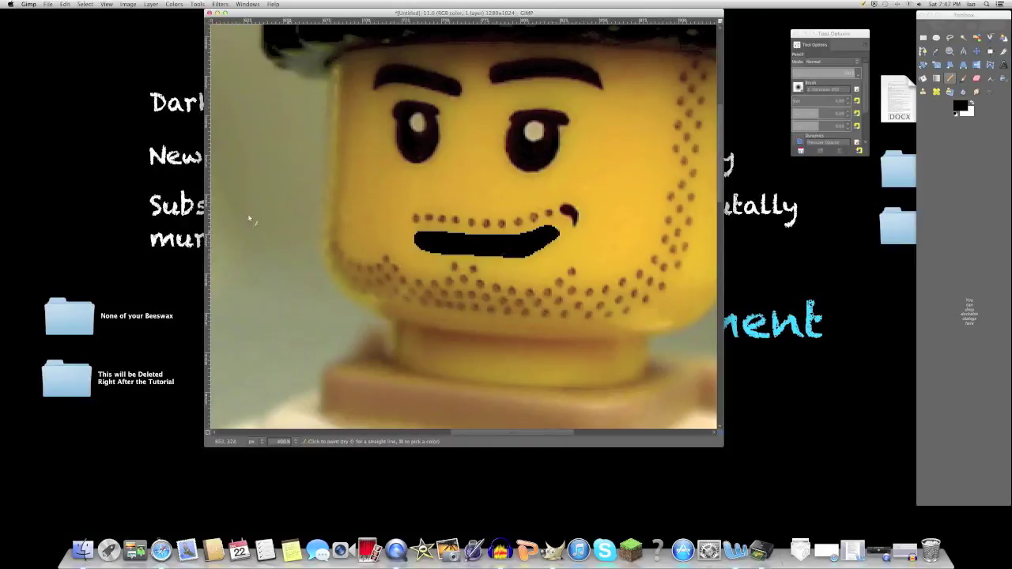
# Step: Export this version as Awesomesauce3.png, accepting the PNG export settings
pyautogui.click(48, 4)
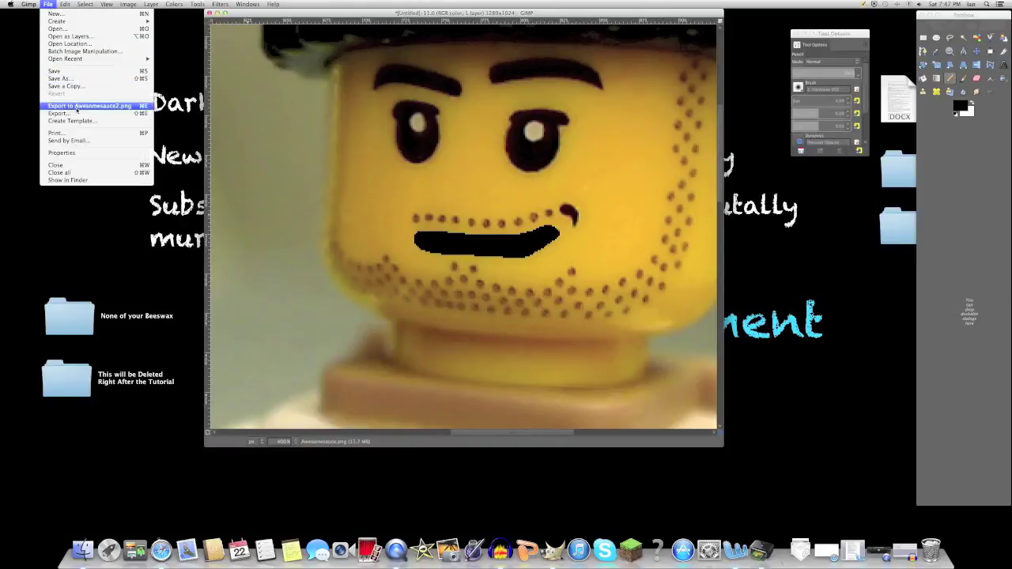
pyautogui.click(76, 117)
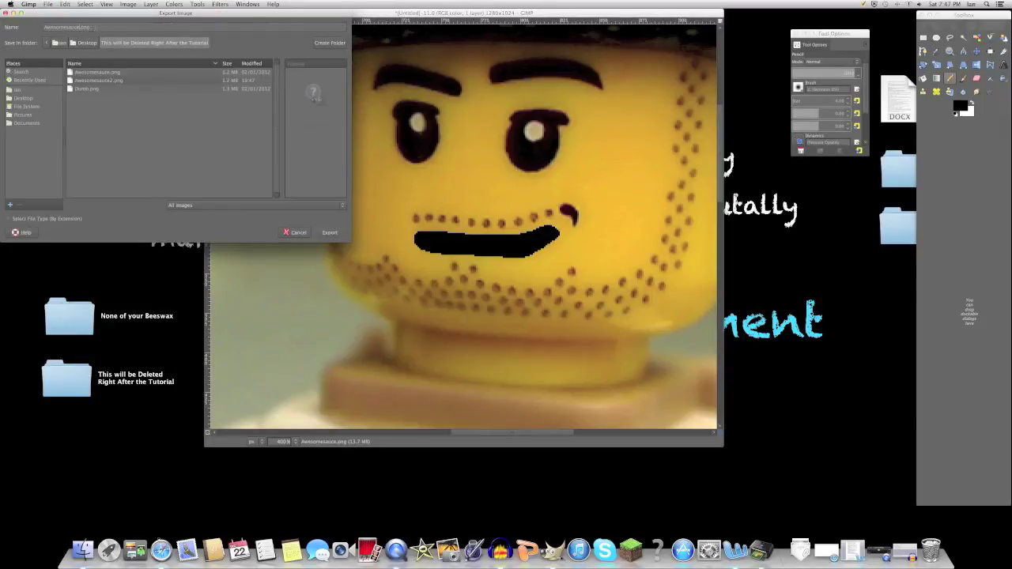
pyautogui.write('3')
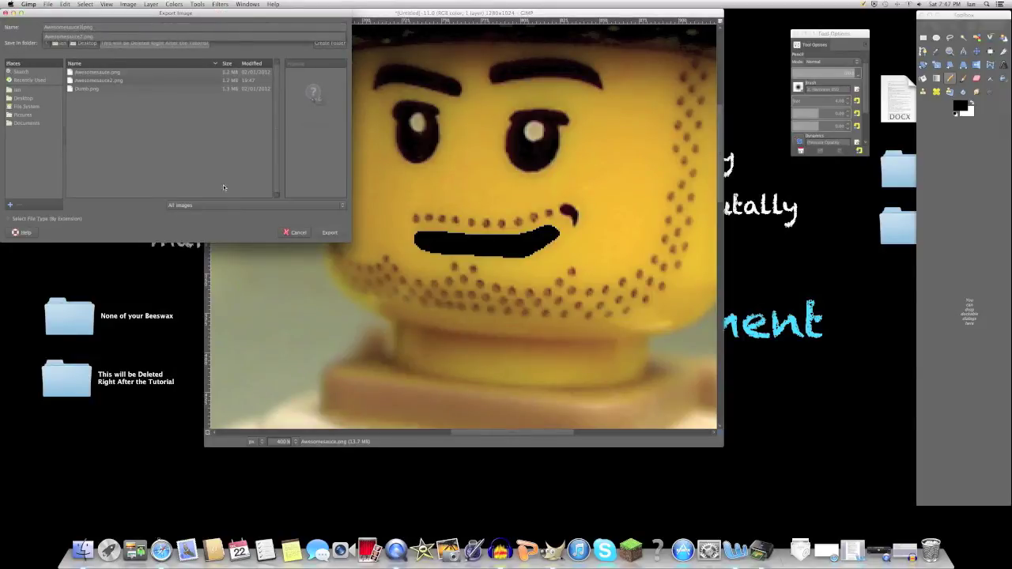
pyautogui.click(332, 233)
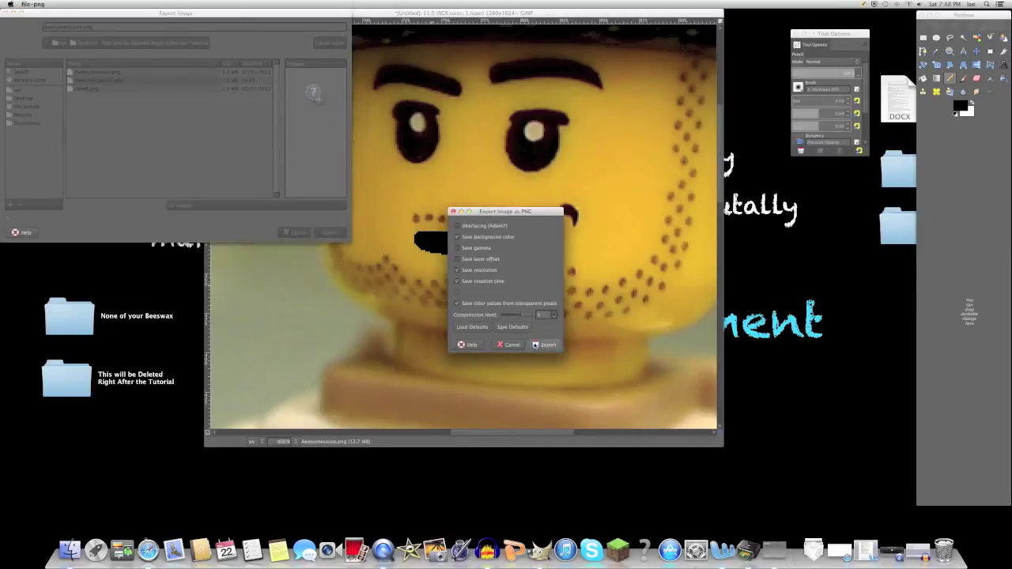
pyautogui.click(540, 345)
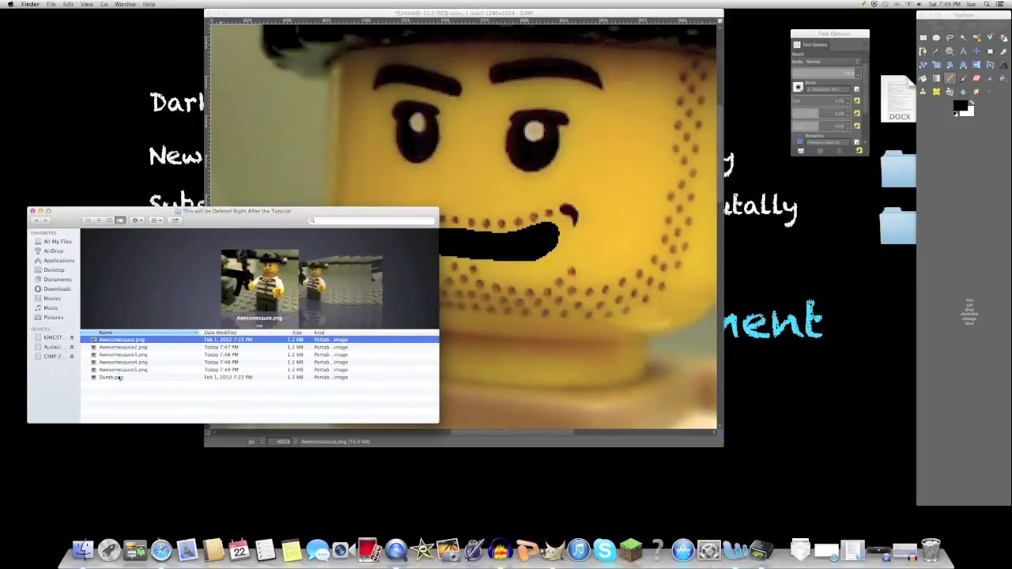
# Step: Copy Awesomesauce4.png and paste a duplicate into the tutorial folder
pyautogui.click(137, 363)
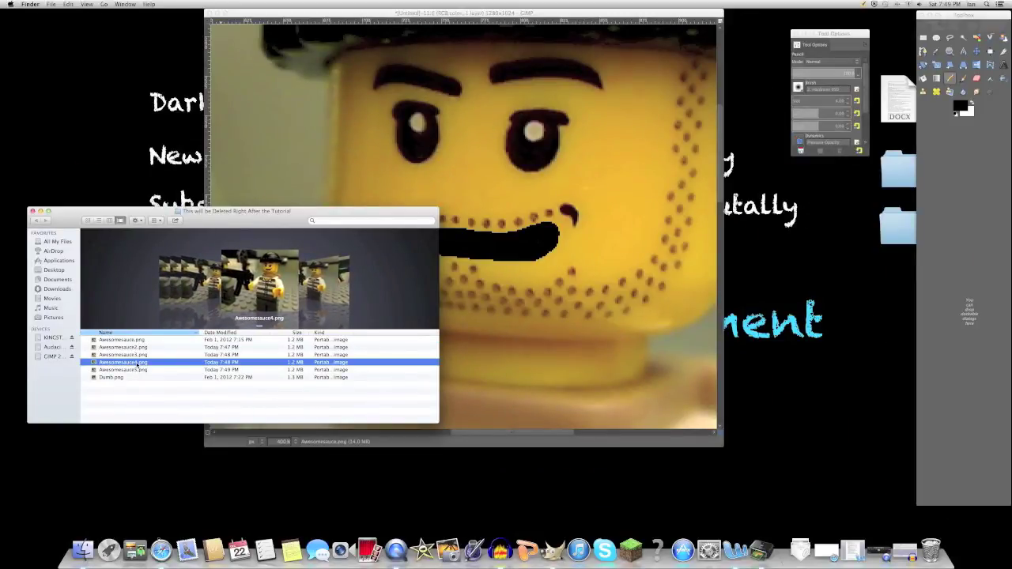
pyautogui.rightClick(137, 363)
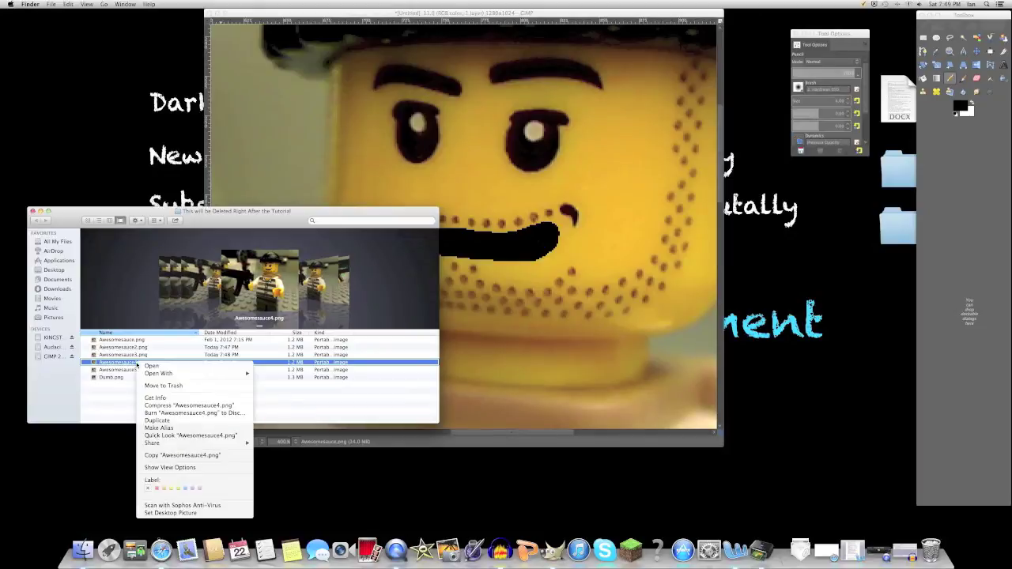
pyautogui.click(174, 454)
pyautogui.click(143, 401)
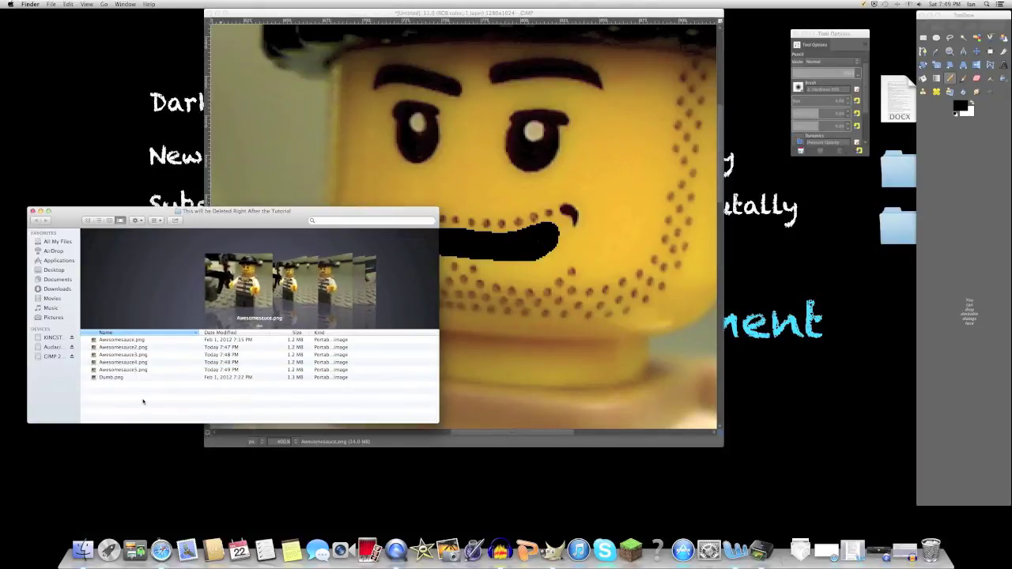
pyautogui.rightClick(143, 404)
pyautogui.click(167, 431)
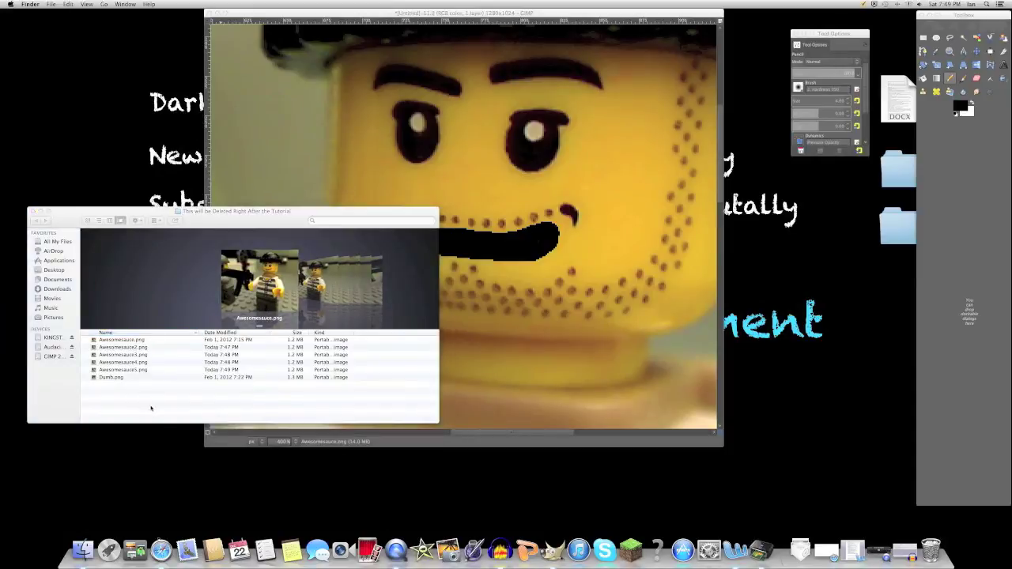
pyautogui.rightClick(151, 408)
pyautogui.click(167, 425)
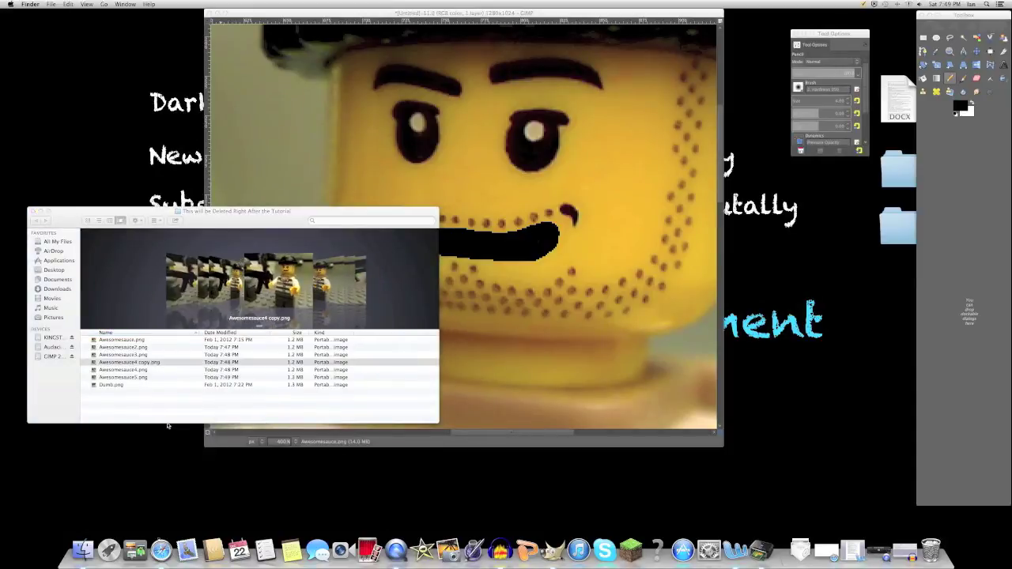
# Step: Rename the pasted copy to Awesomesauce6.png
pyautogui.click(150, 365)
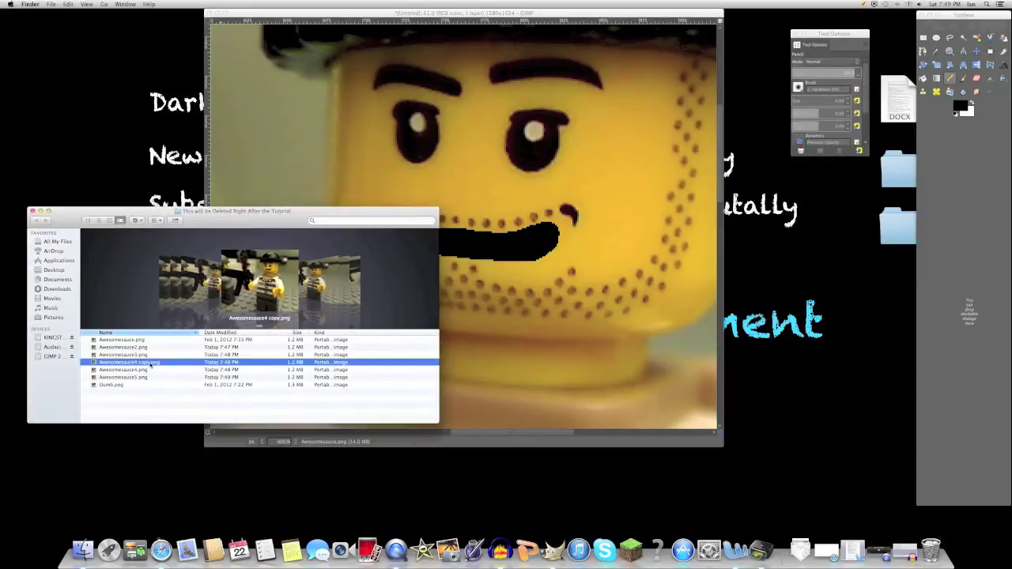
pyautogui.press('Return')
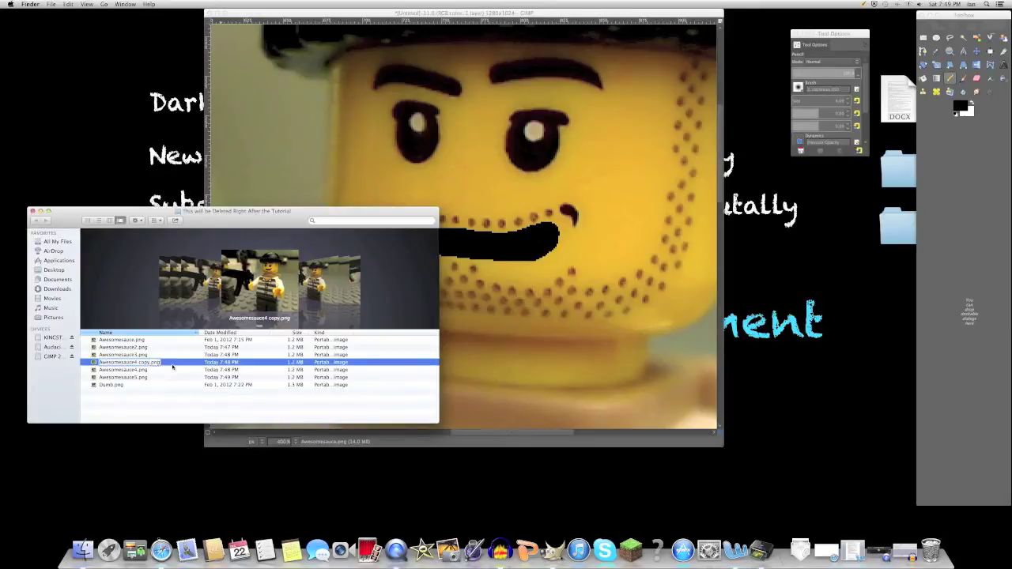
pyautogui.press('BackSpace')
pyautogui.press('BackSpace')
pyautogui.press('BackSpace')
pyautogui.press('BackSpace')
pyautogui.press('BackSpace')
pyautogui.press('BackSpace')
pyautogui.write('6')
pyautogui.click(167, 392)
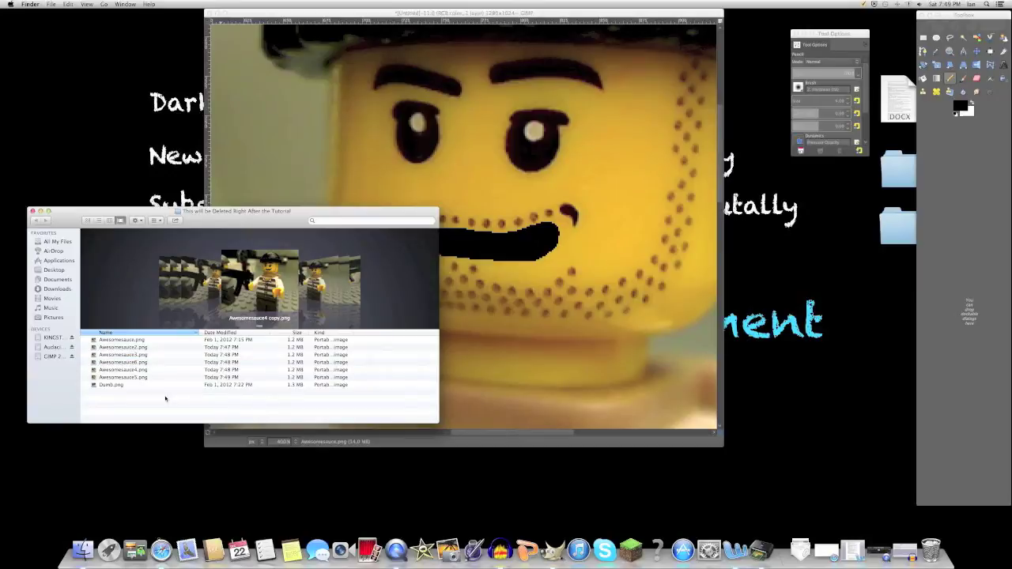
# Step: Copy Awesomesauce3.png and paste a duplicate into the same folder
pyautogui.click(137, 355)
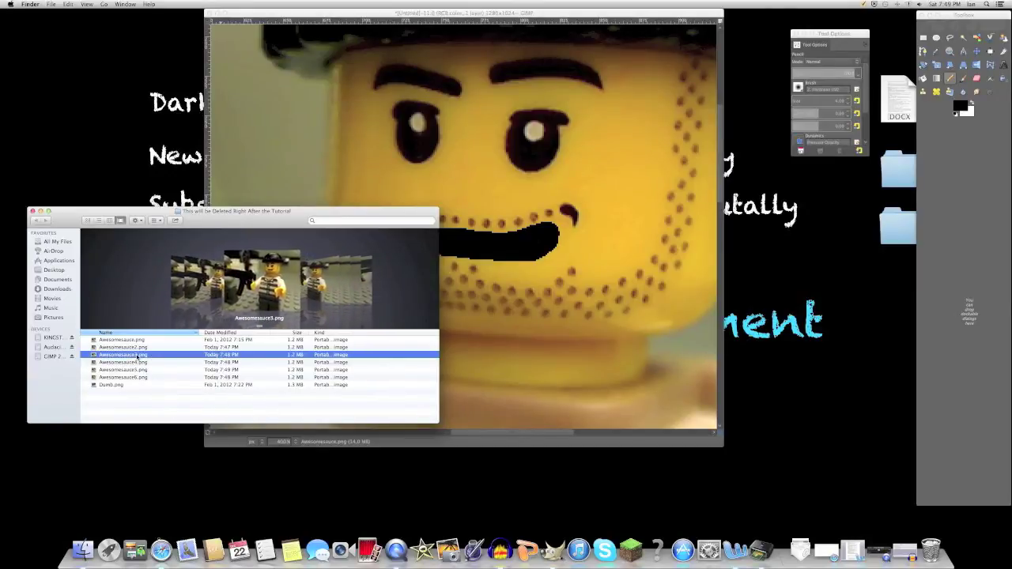
pyautogui.rightClick(137, 356)
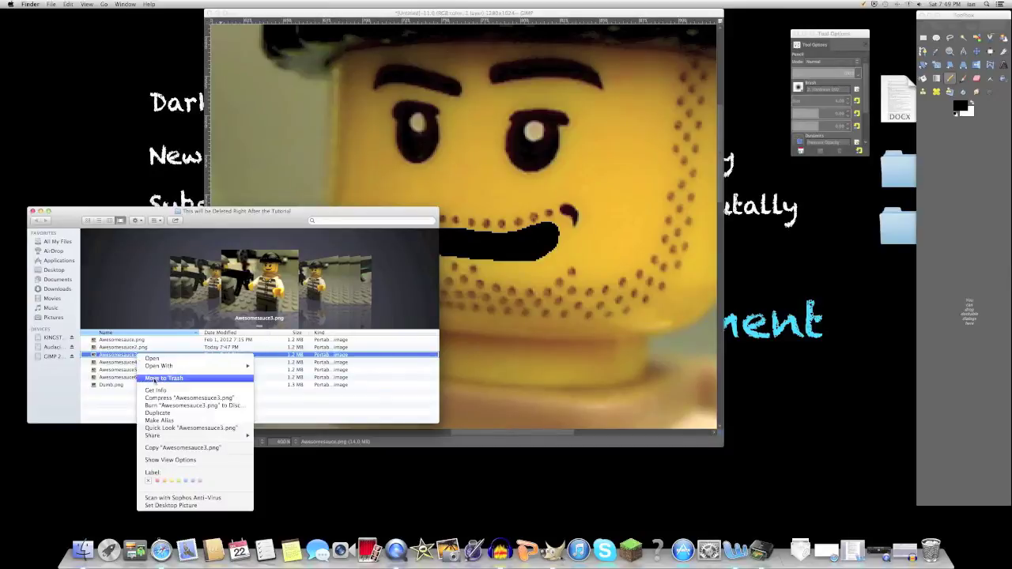
pyautogui.click(162, 448)
pyautogui.click(144, 401)
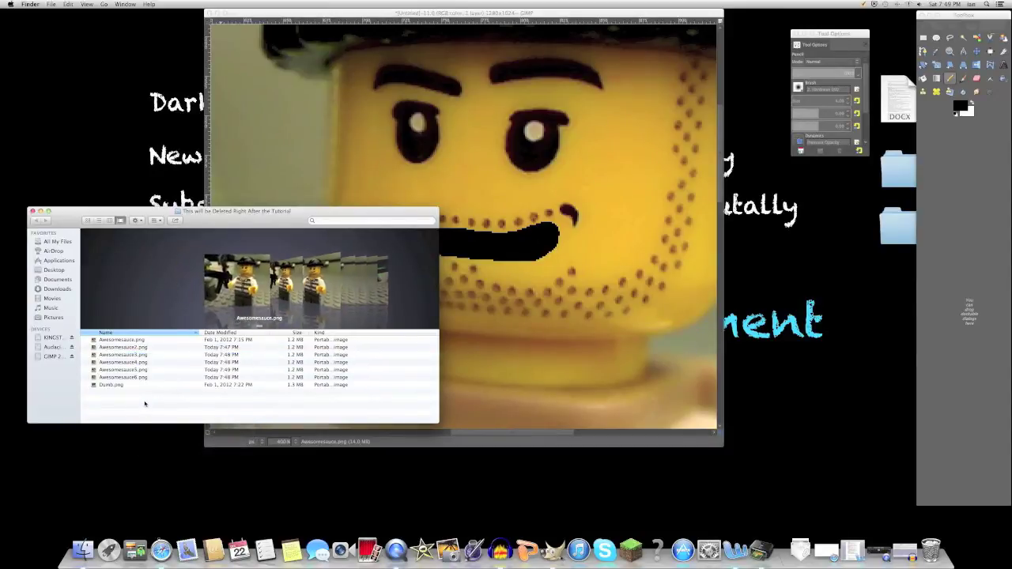
pyautogui.rightClick(144, 401)
pyautogui.click(164, 429)
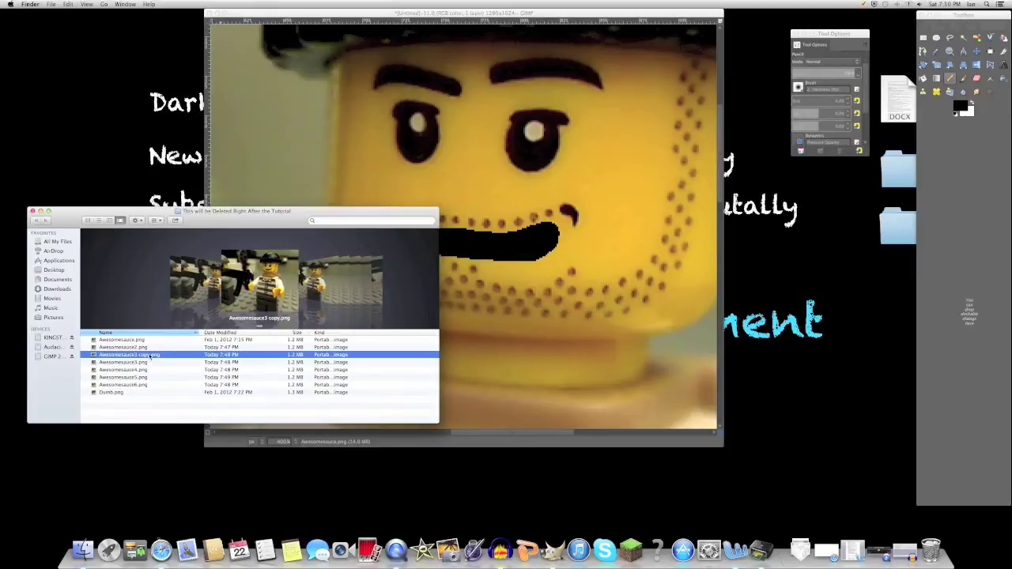
# Step: Preview the Awesomesauce3 copy, then rename it Awesomesauce7.png
pyautogui.doubleClick(150, 356)
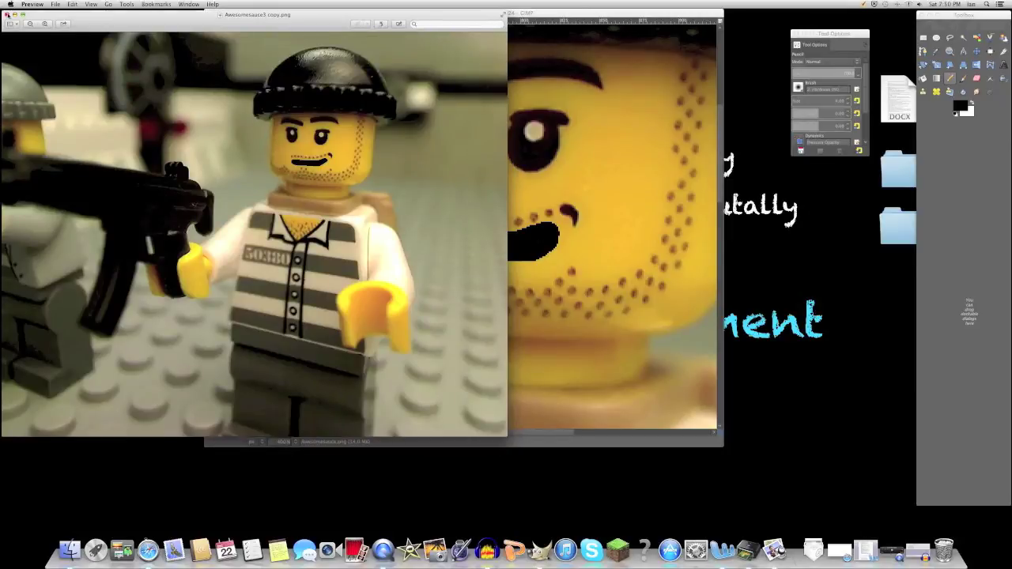
pyautogui.click(7, 14)
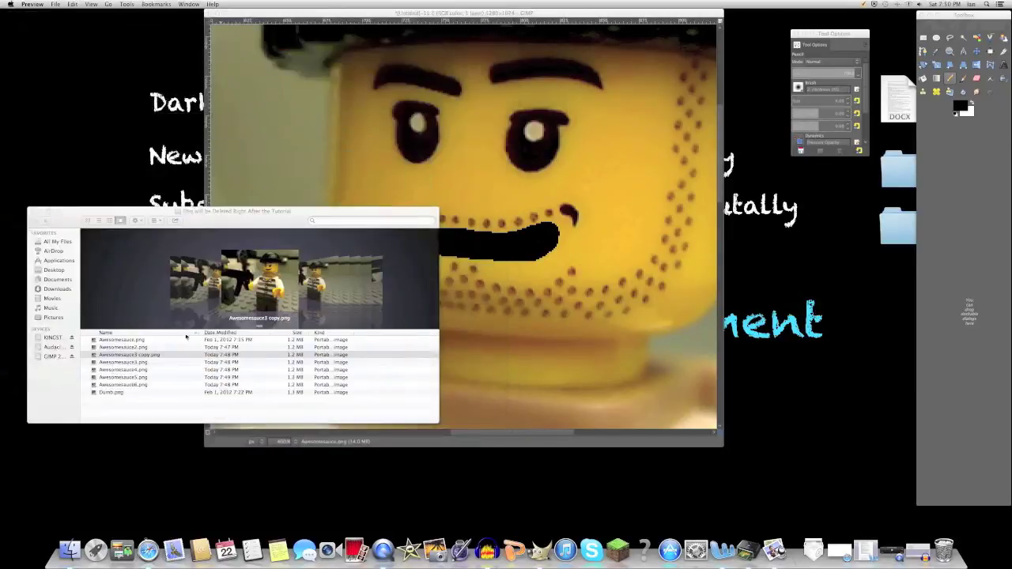
pyautogui.click(194, 355)
pyautogui.click(142, 355)
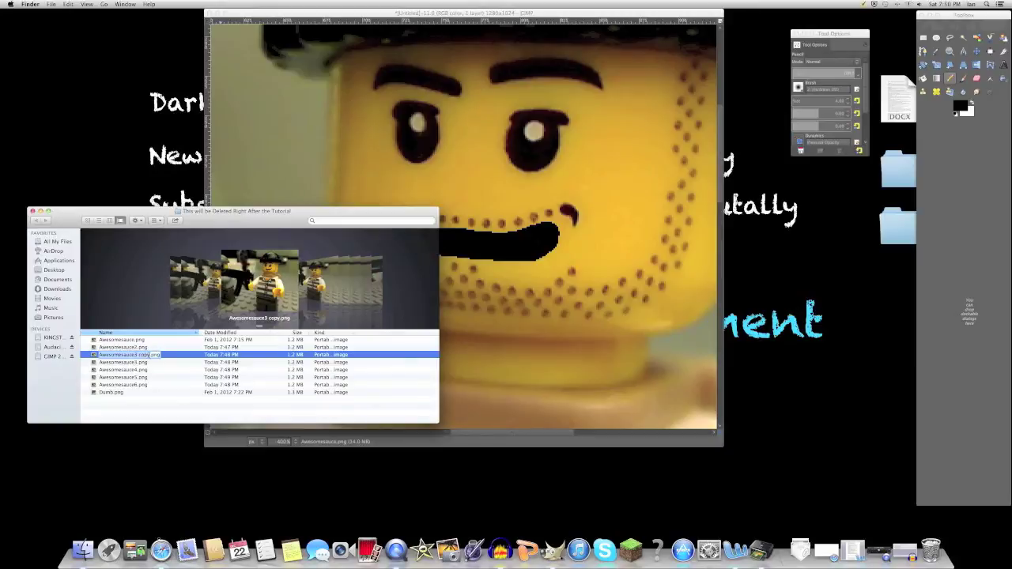
pyautogui.press('Right')
pyautogui.press('BackSpace')
pyautogui.press('BackSpace')
pyautogui.press('BackSpace')
pyautogui.press('BackSpace')
pyautogui.press('BackSpace')
pyautogui.press('BackSpace')
pyautogui.write('7')
pyautogui.press('Return')
# Step: Move up the file list and dismiss the Awesomesauce2.png context menu without acting
pyautogui.press('Up')
pyautogui.press('Up')
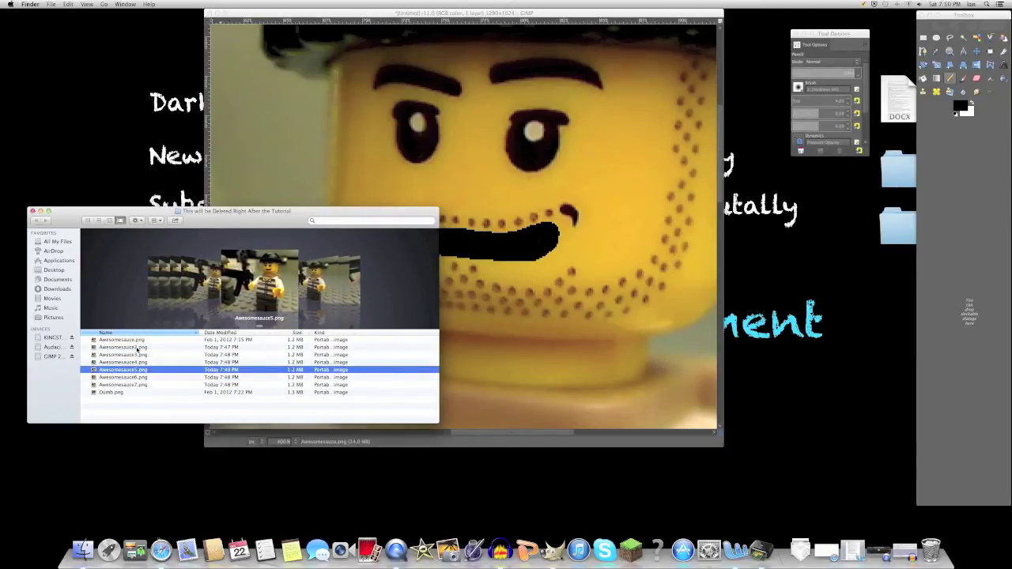
pyautogui.rightClick(137, 348)
pyautogui.click(385, 401)
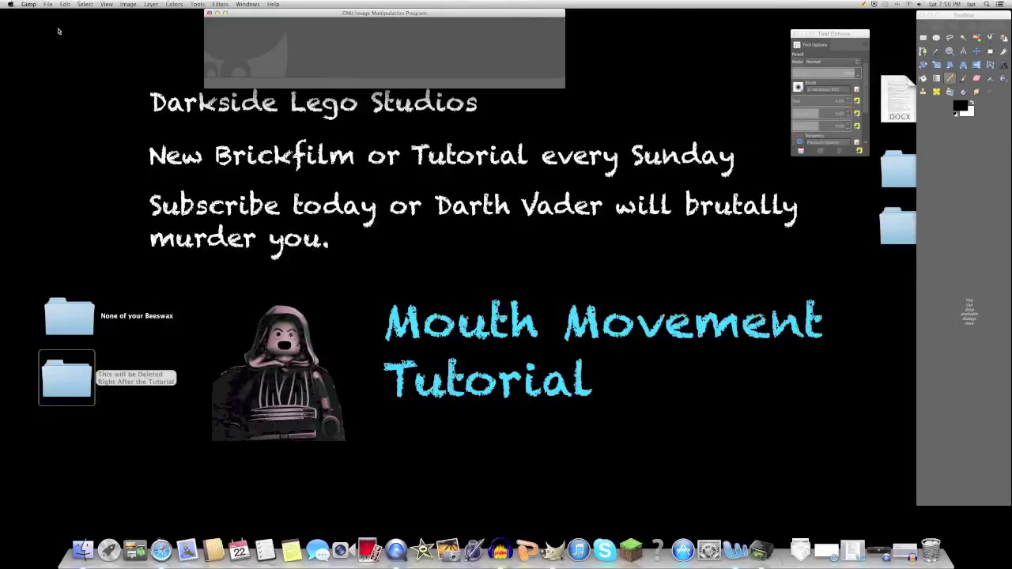
# Step: Reopen the original Awesomesauce.png with Cmd+O and zoom in close on the minifigure's face
pyautogui.press('super+o')
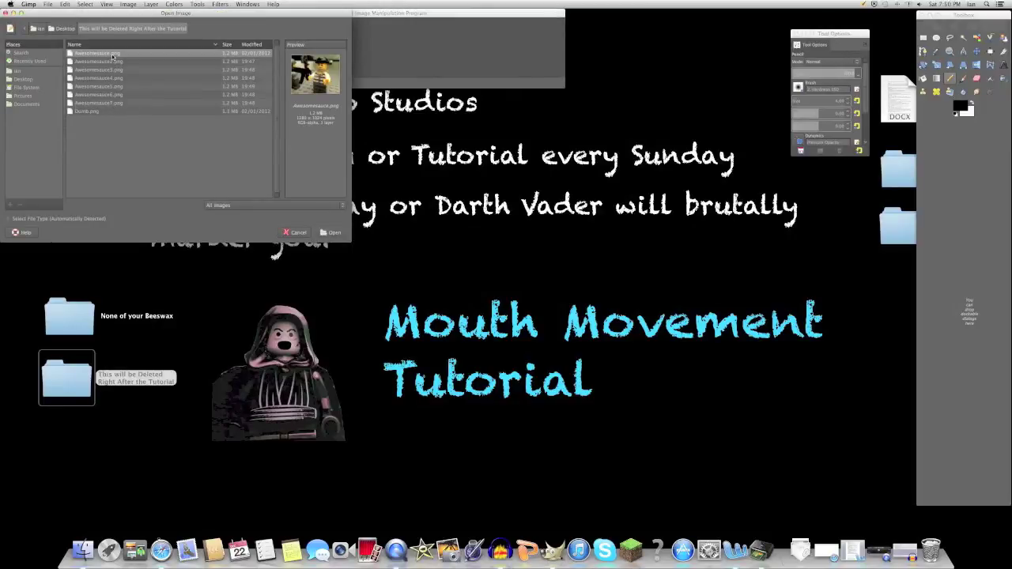
pyautogui.click(335, 234)
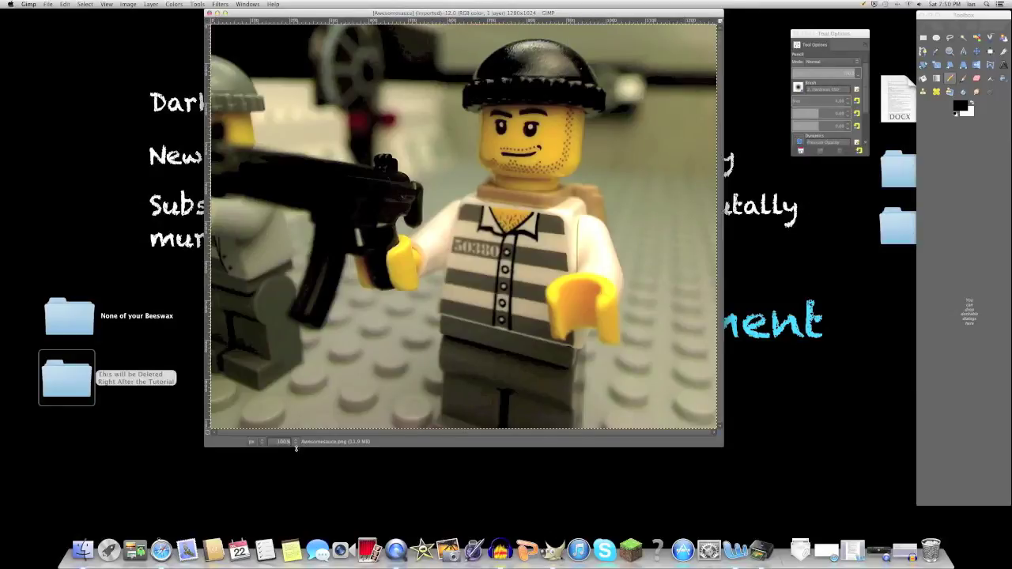
pyautogui.click(296, 443)
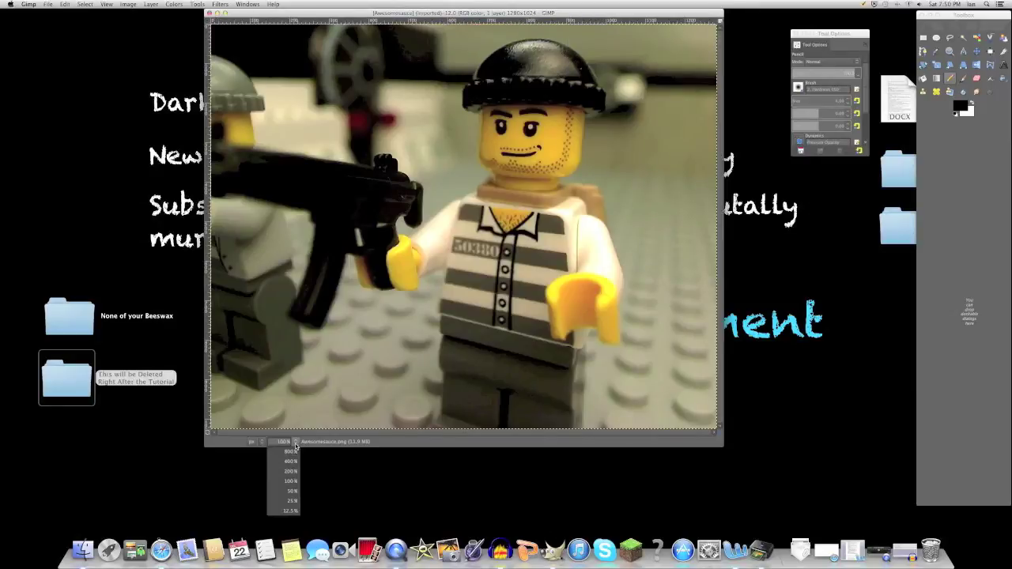
pyautogui.click(283, 463)
pyautogui.scroll(5, 476, 223)
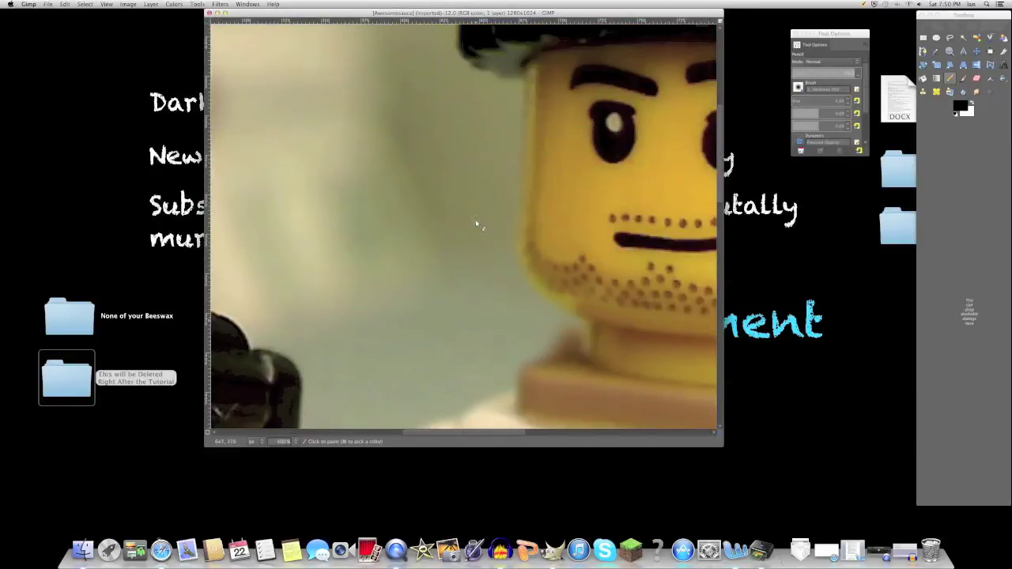
pyautogui.moveTo(458, 430); pyautogui.dragTo(517, 435)
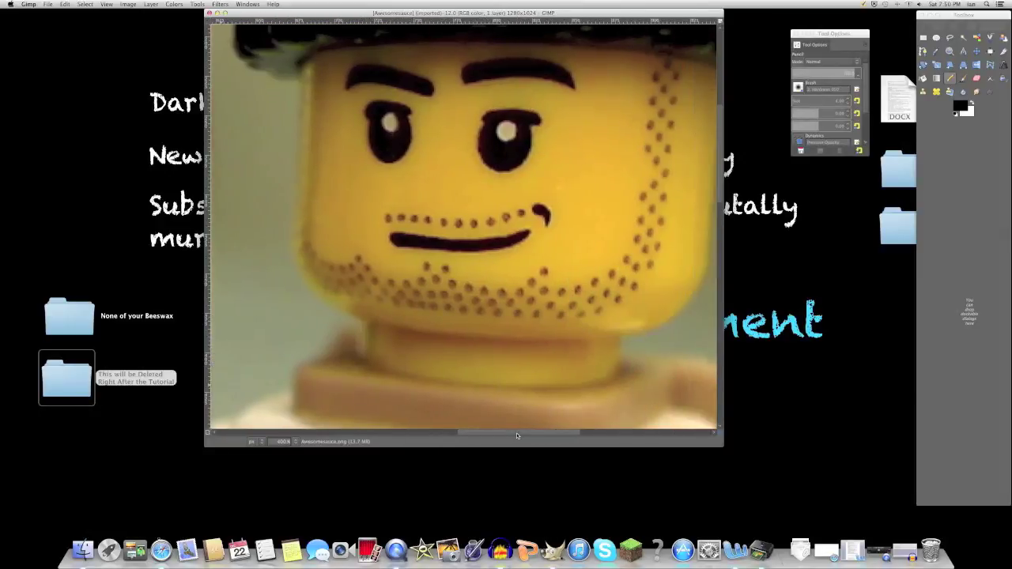
pyautogui.click(950, 37)
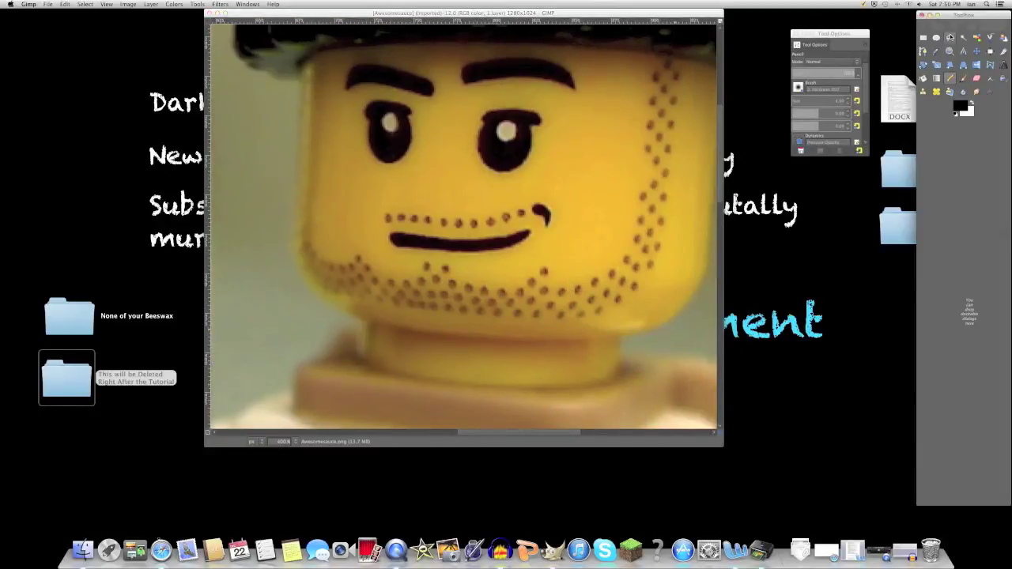
# Step: Trace a closed freehand outline around the top and bottom edges of the thin smile
pyautogui.click(395, 235)
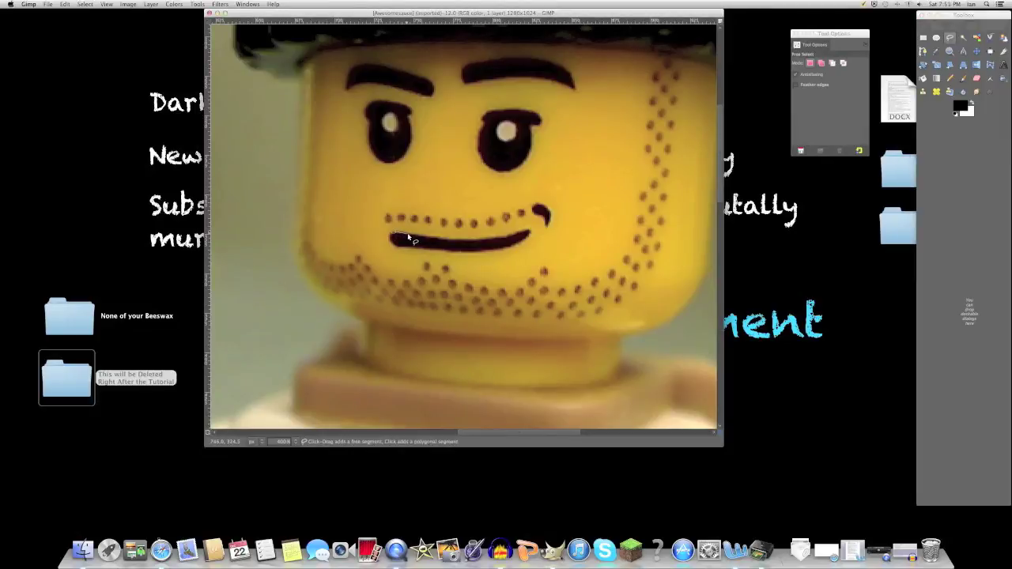
pyautogui.click(441, 239)
pyautogui.click(490, 238)
pyautogui.click(527, 234)
pyautogui.click(463, 252)
pyautogui.click(407, 246)
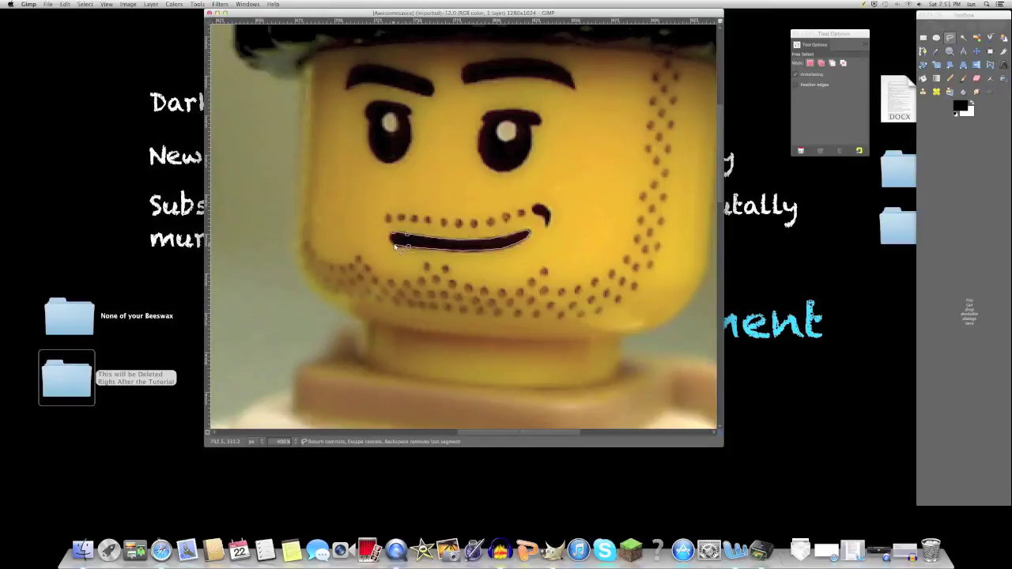
pyautogui.click(394, 235)
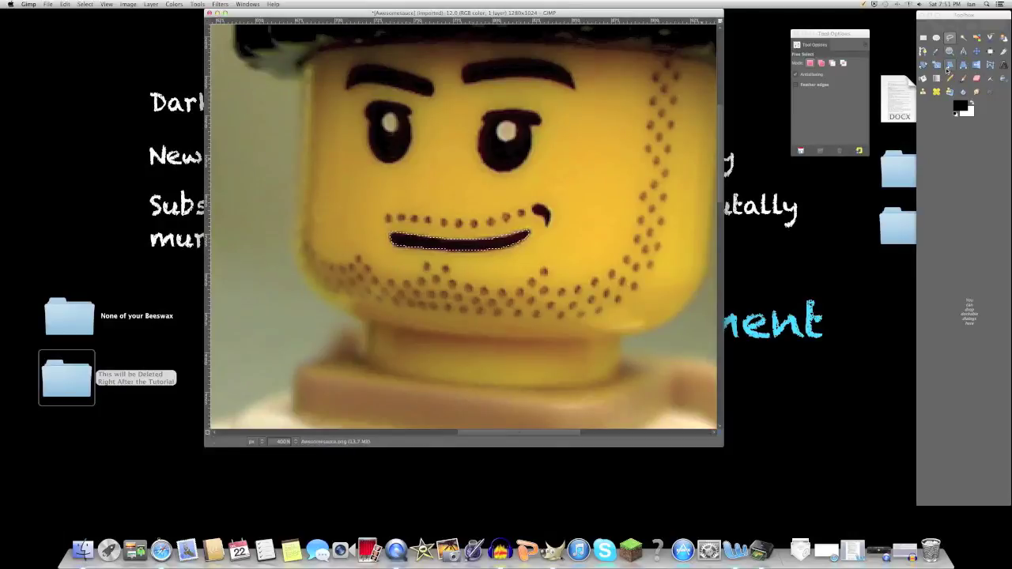
# Step: Scale the selected smile up slightly with the Scale tool and apply it
pyautogui.click(936, 66)
pyautogui.click(463, 257)
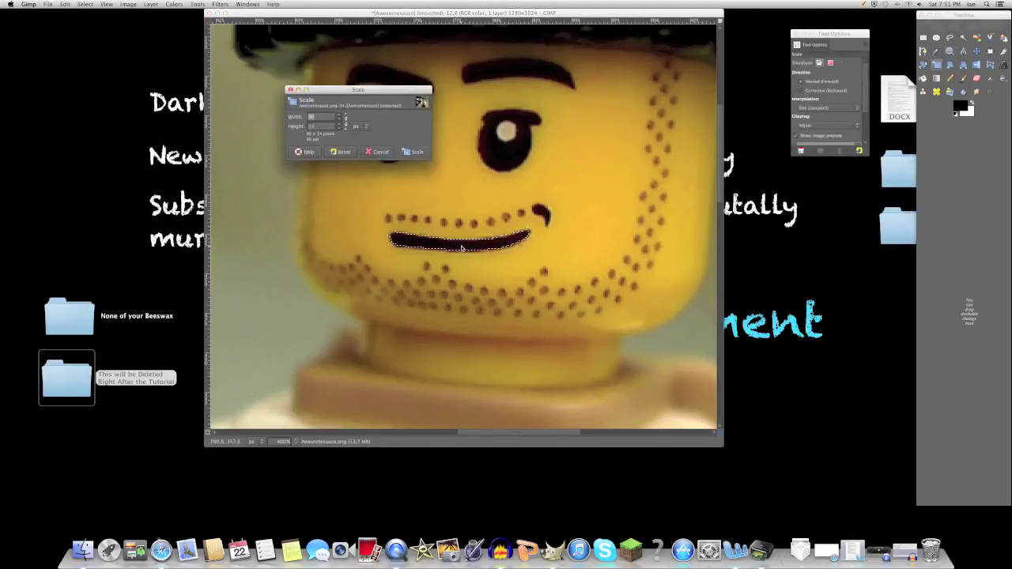
pyautogui.moveTo(535, 235); pyautogui.dragTo(531, 230)
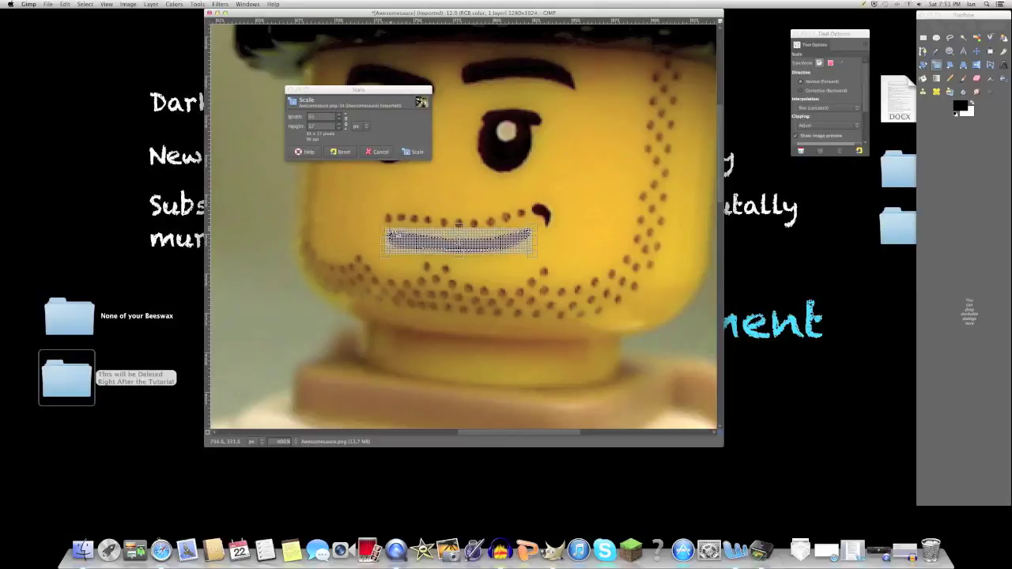
pyautogui.click(411, 152)
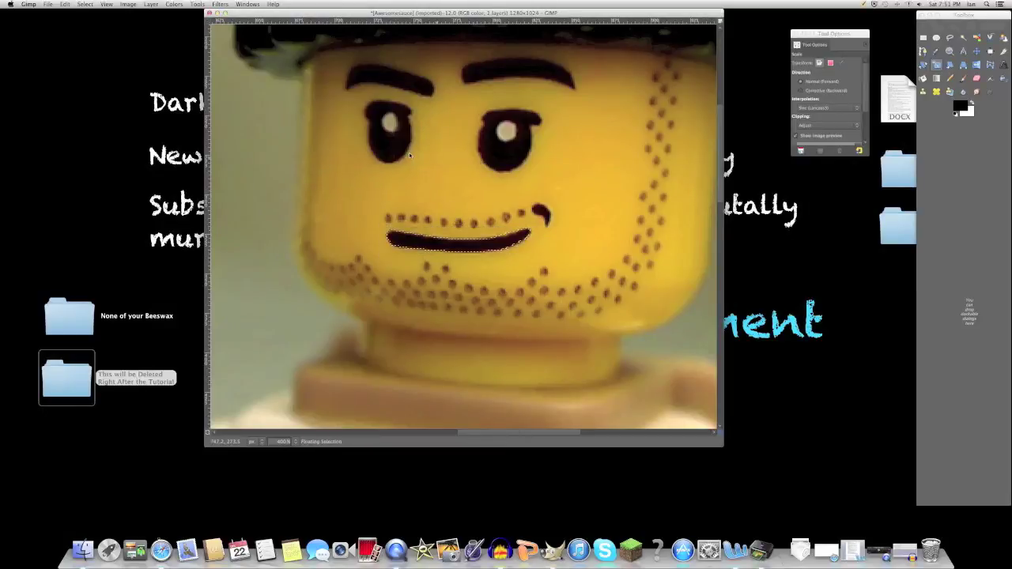
# Step: Export as Awesomesauce2.png, overwriting the old file and accepting the PNG options
pyautogui.click(48, 4)
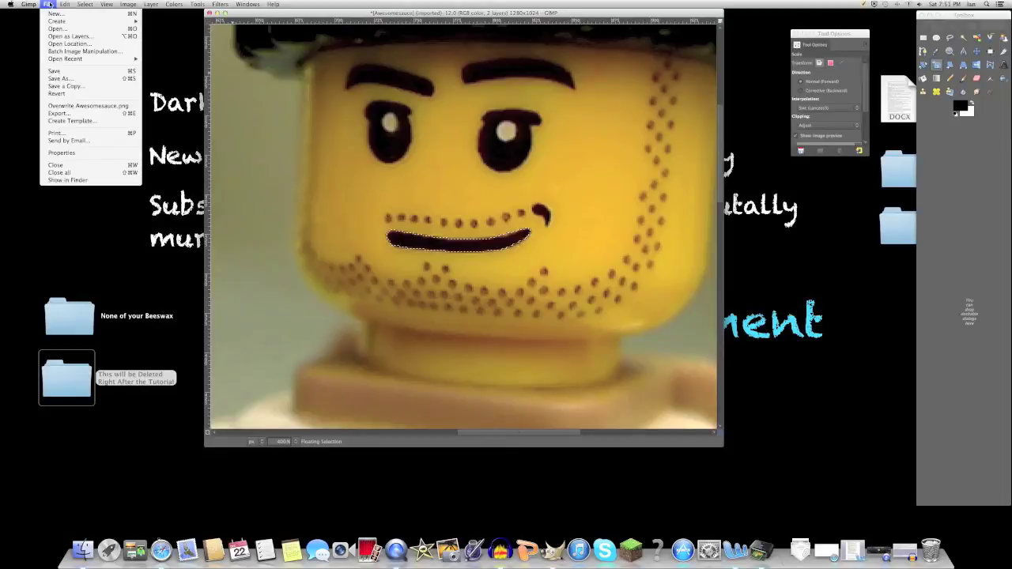
pyautogui.click(58, 113)
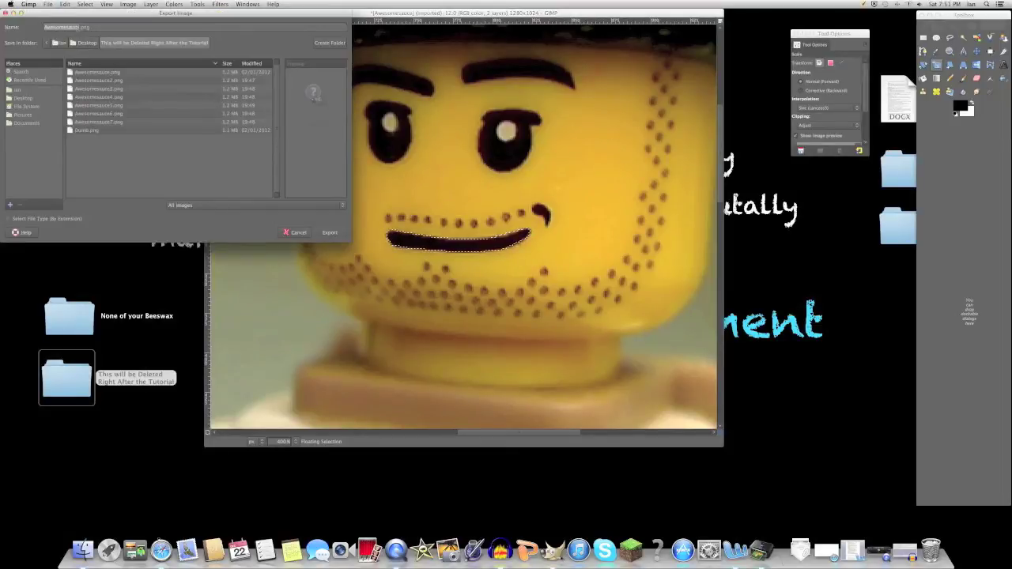
pyautogui.click(67, 27)
pyautogui.write('2')
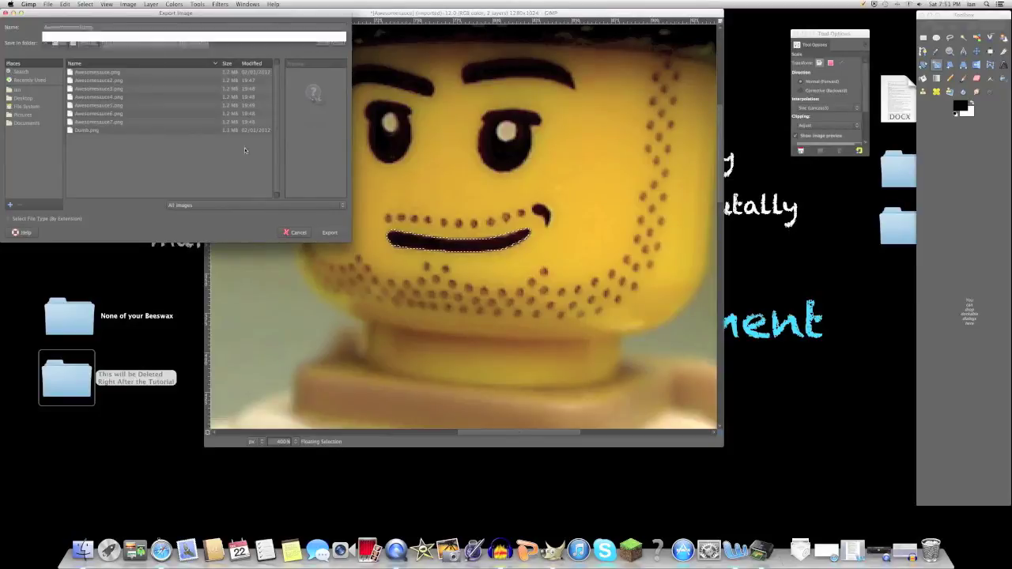
pyautogui.click(329, 233)
pyautogui.click(232, 155)
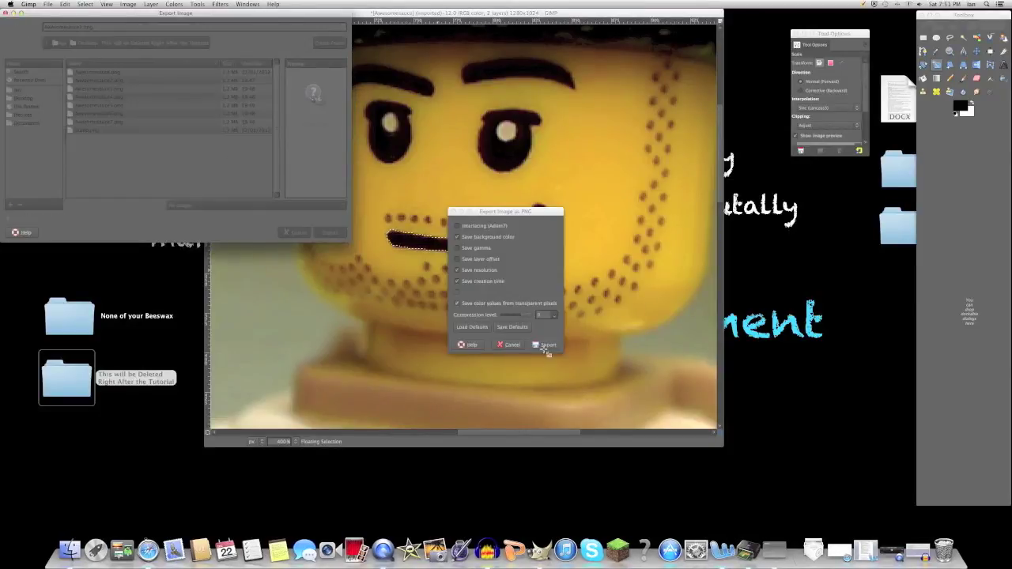
pyautogui.click(543, 346)
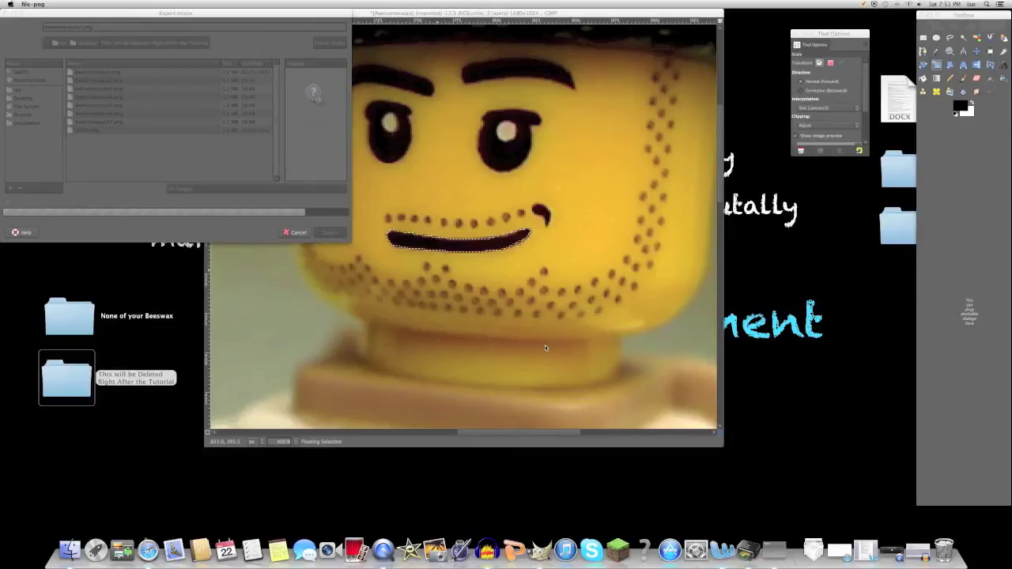
# Step: Scale the mouth selection outward to roughly 98 × 21 pixels in the Scale preview
pyautogui.click(469, 246)
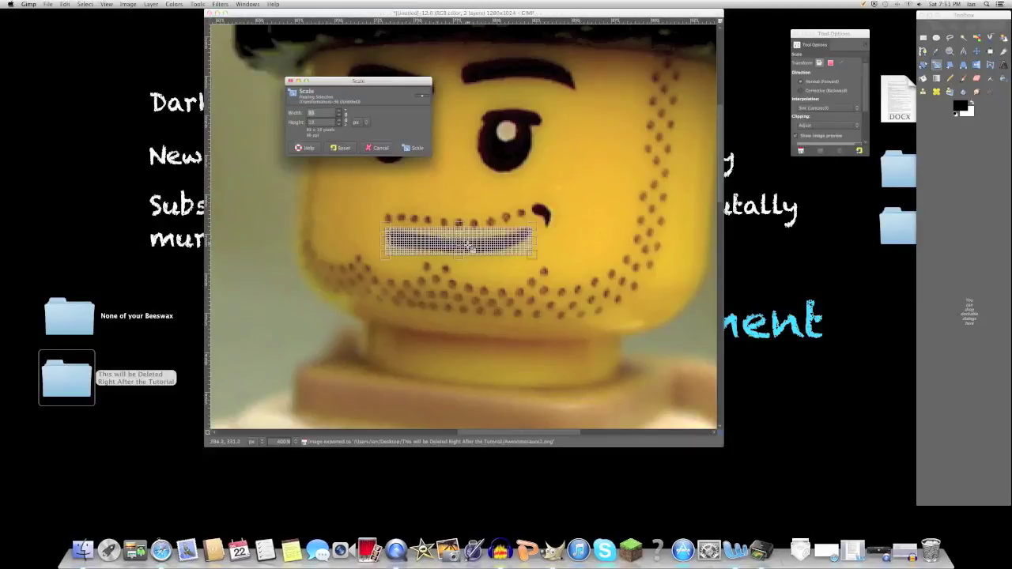
pyautogui.click(538, 232)
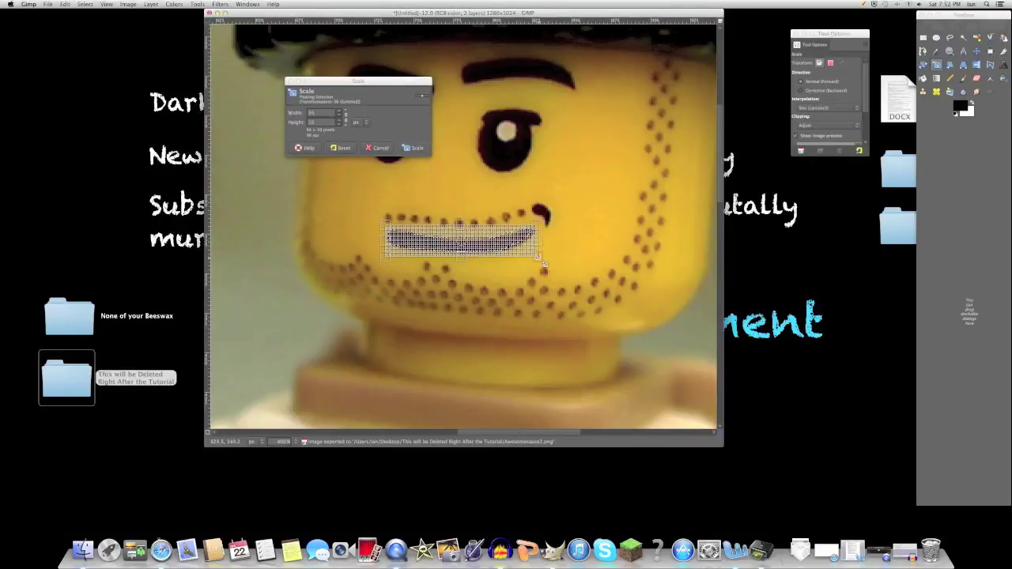
pyautogui.moveTo(390, 262); pyautogui.dragTo(382, 263)
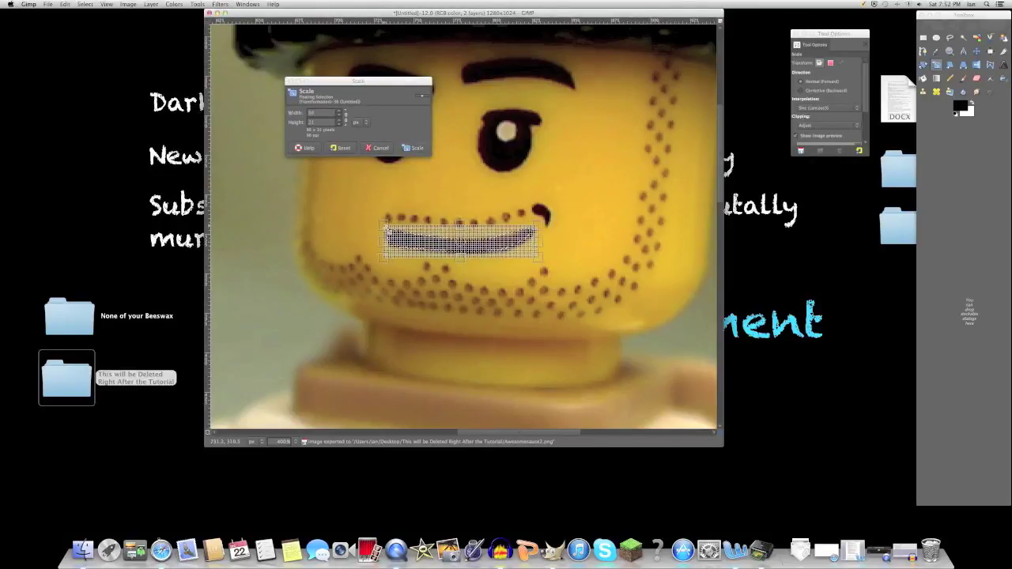